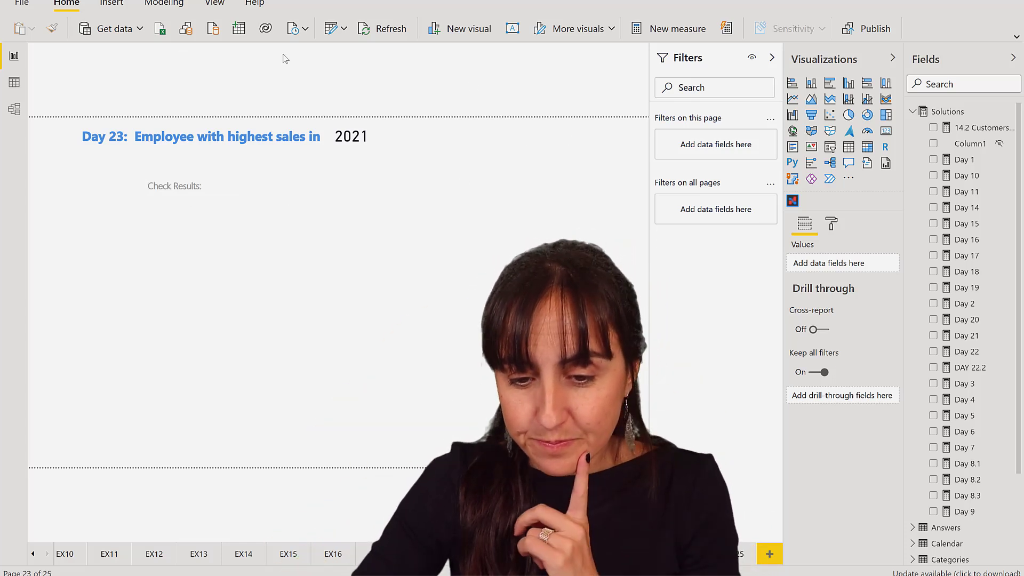
- Place Employees Full Name as a table, then enlarge it and move it left under Check Results
left_click(913, 113)
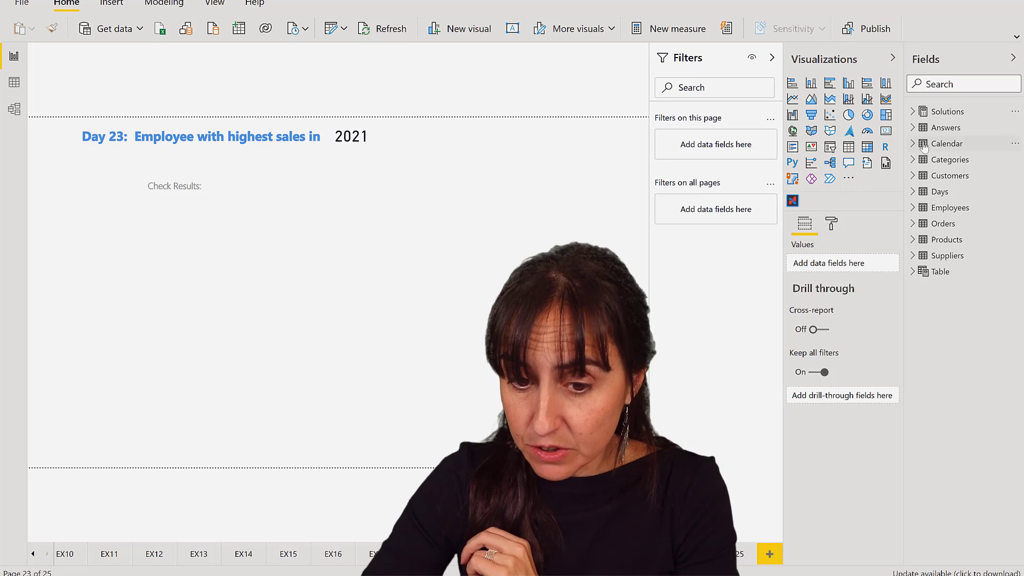
left_click(960, 85)
type("fukk")
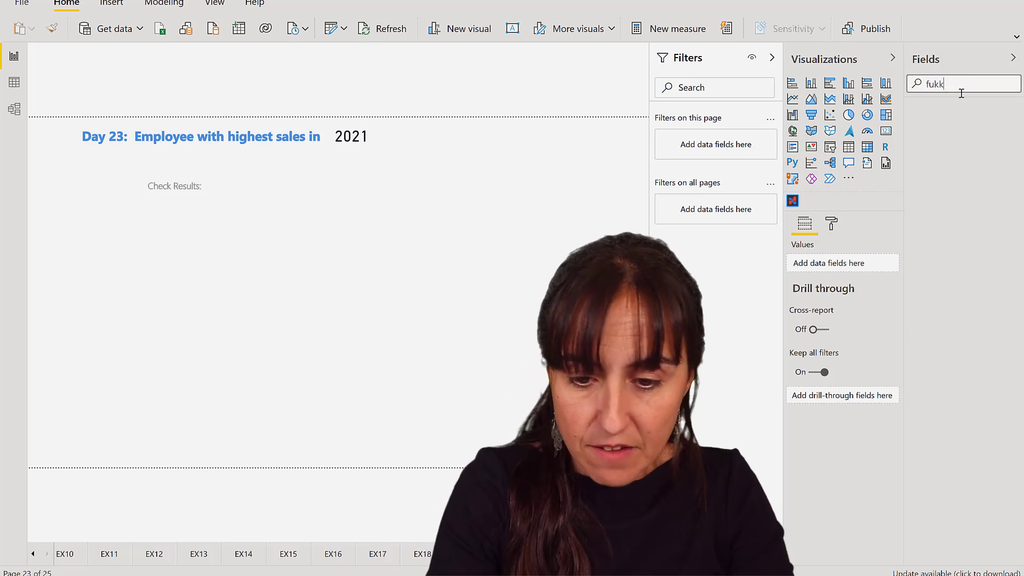
key("BackSpace")
key("BackSpace")
type("l")
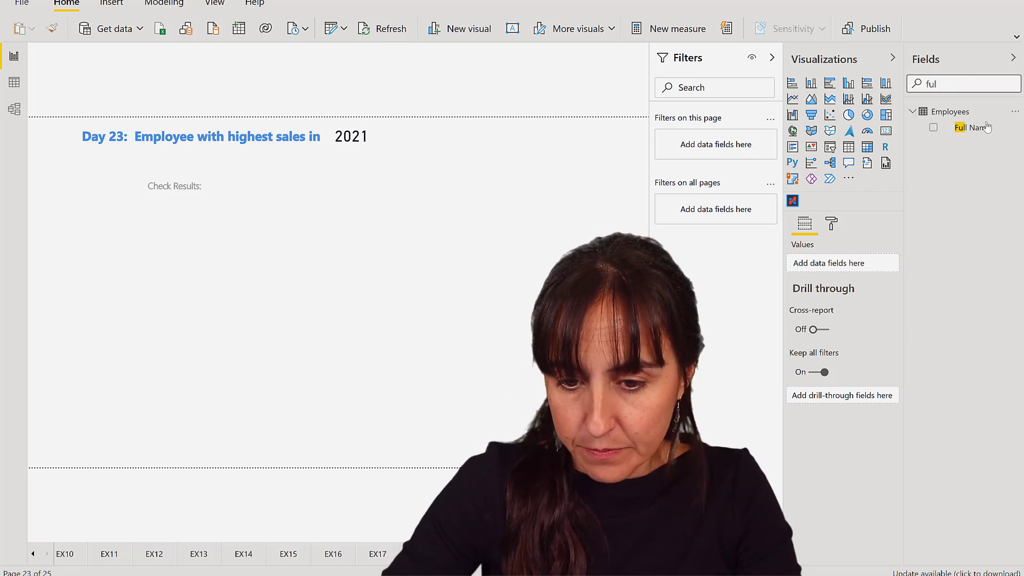
left_click_drag(988, 127, 201, 284)
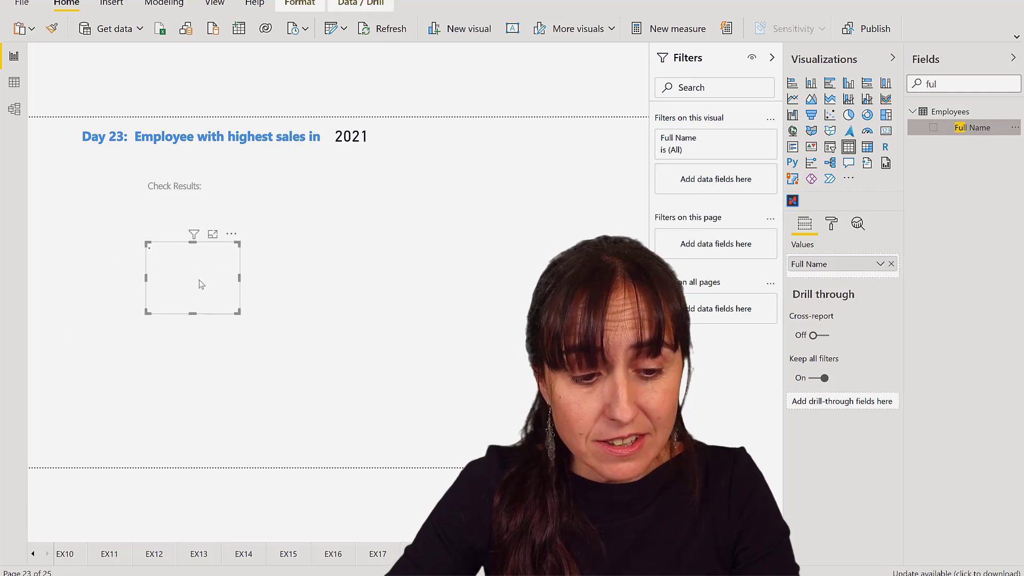
left_click_drag(240, 313, 308, 409)
left_click_drag(260, 380, 224, 343)
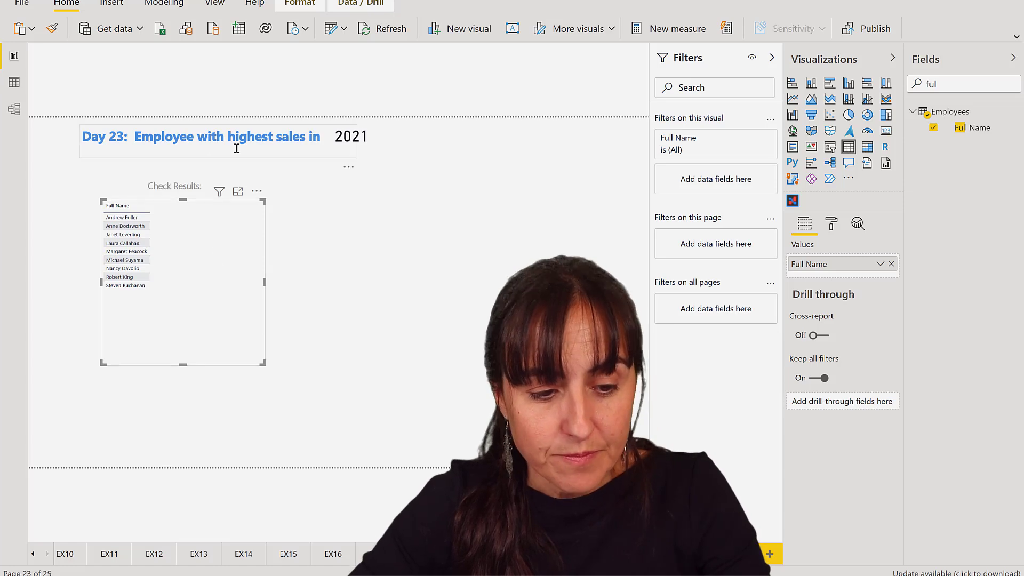
- Add the Total sales measure and the Calendar Year column to the Full Name table
double_click(943, 83)
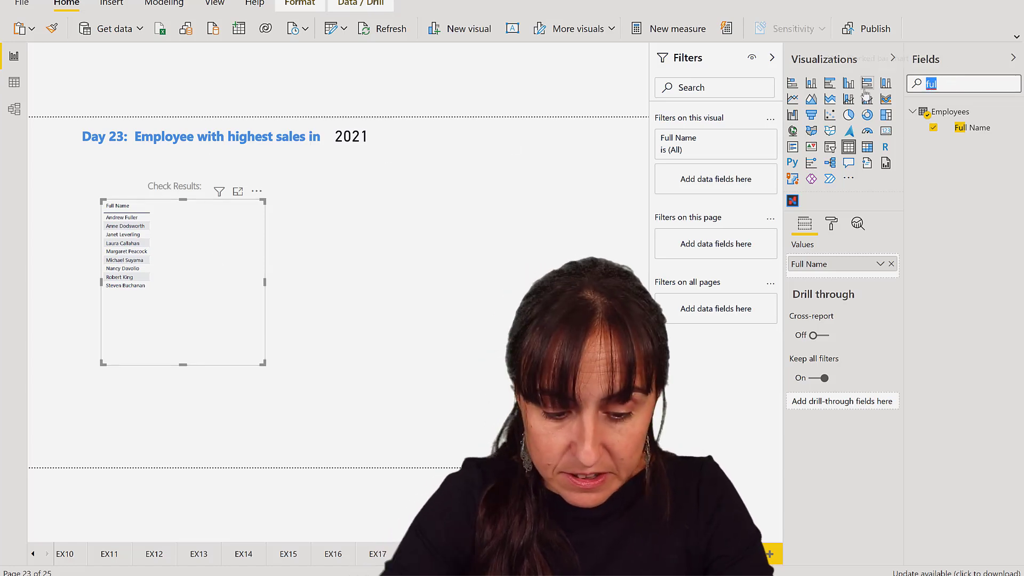
type("to")
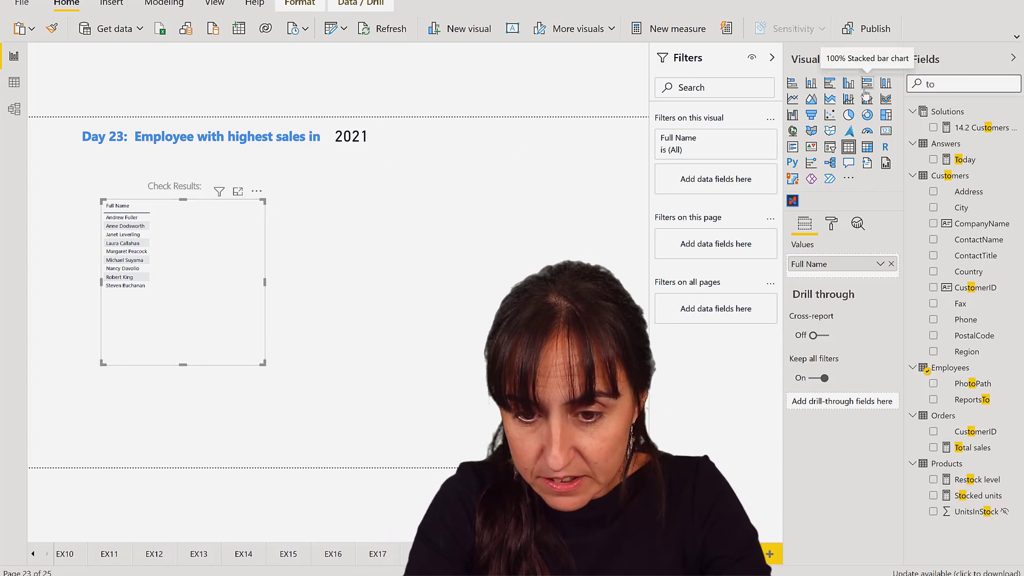
type("tal")
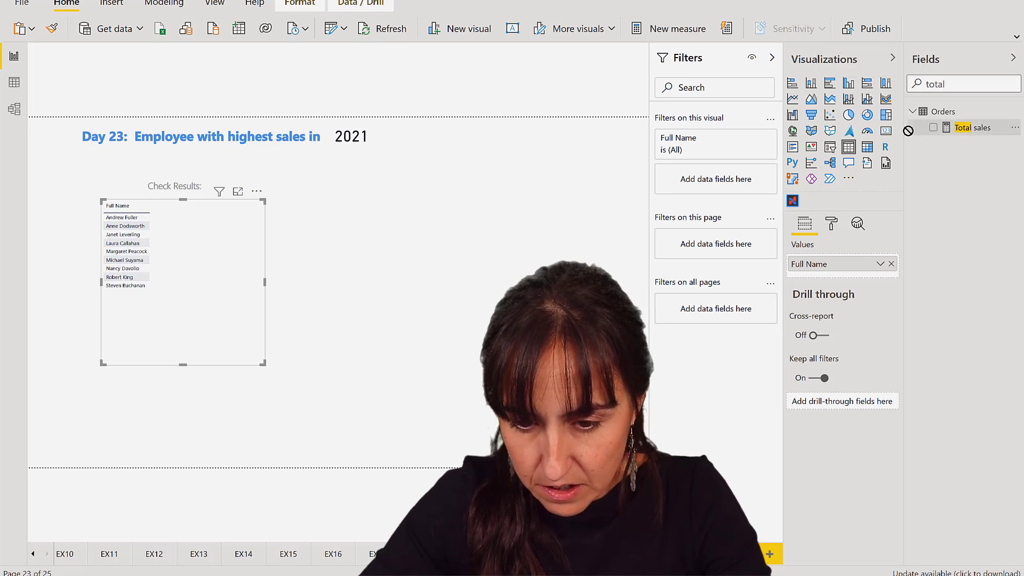
left_click_drag(909, 129, 172, 272)
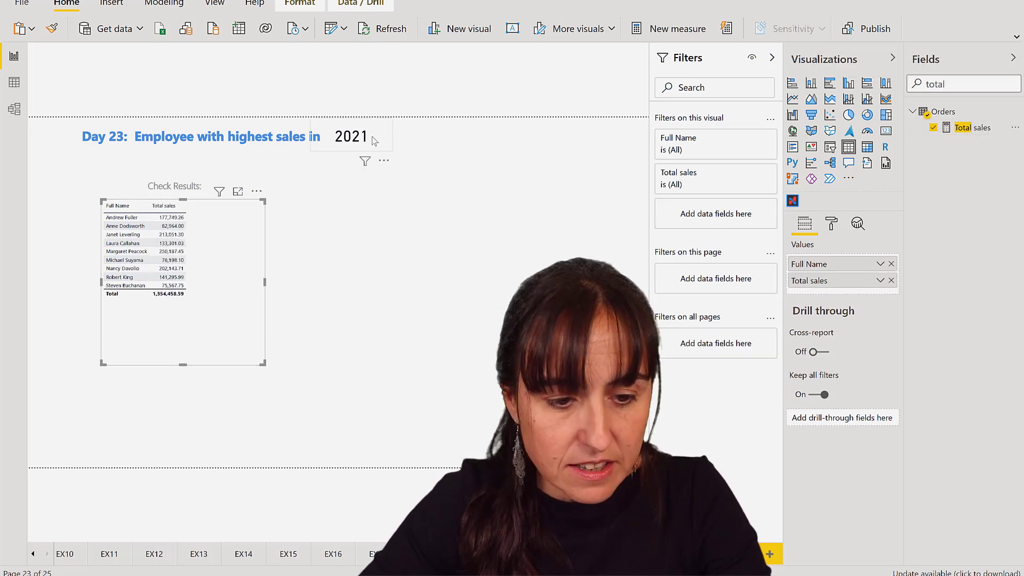
left_click_drag(952, 84, 891, 78)
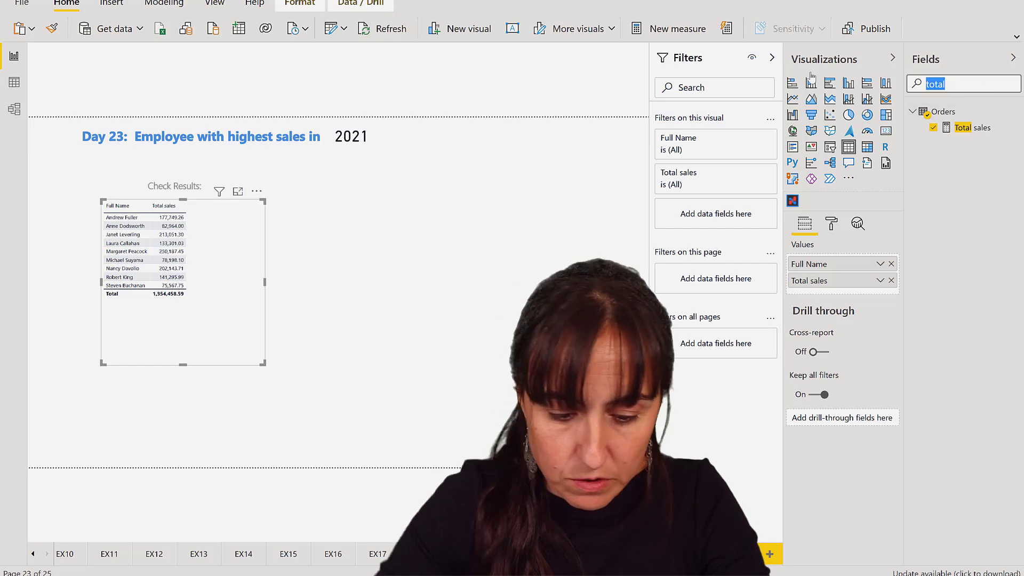
type("yea")
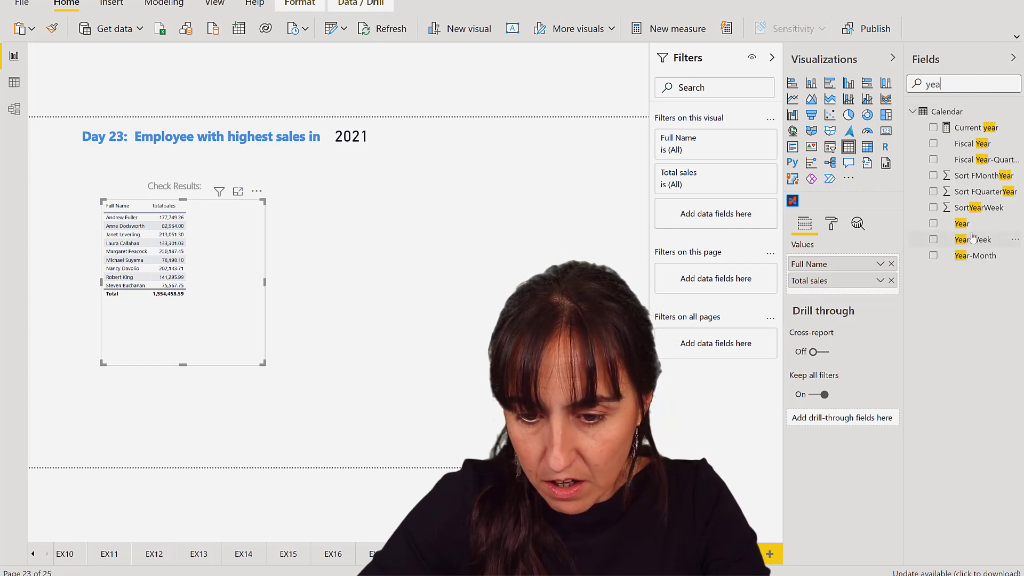
left_click_drag(965, 225, 190, 354)
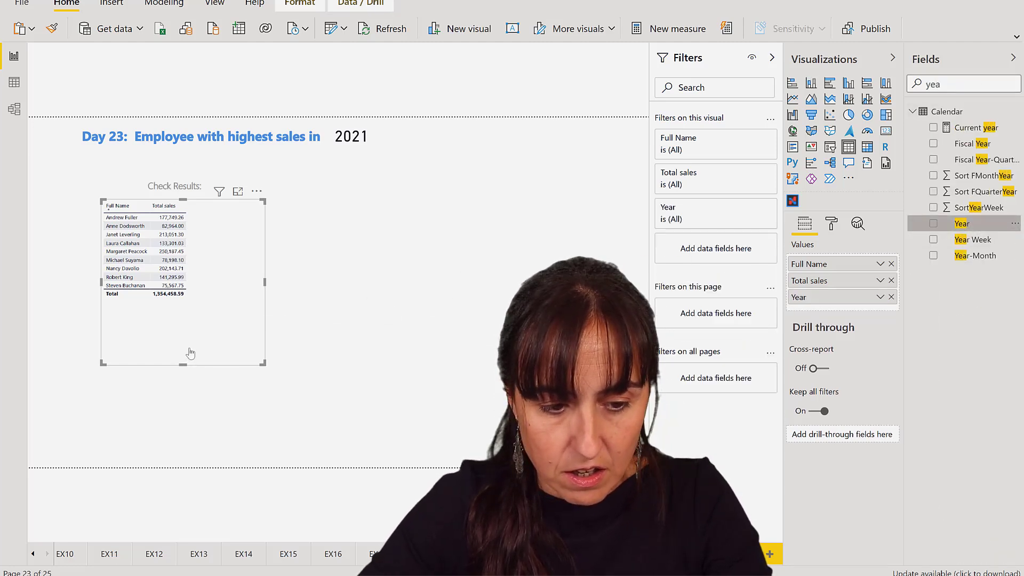
- Filter the table to Year is 2021 and sort it by Total sales, highest first
left_click(749, 213)
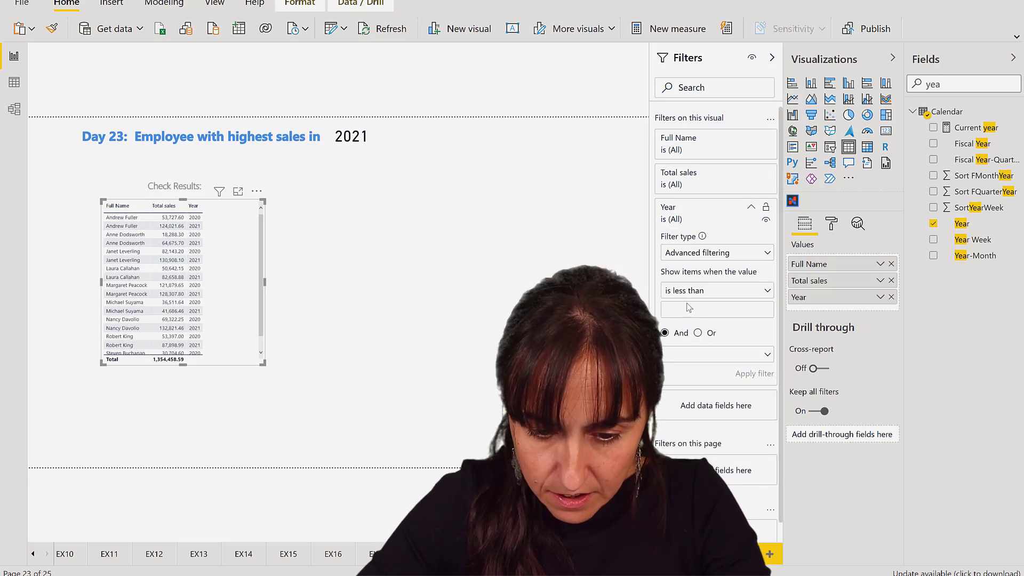
left_click(693, 290)
left_click(686, 369)
left_click(698, 311)
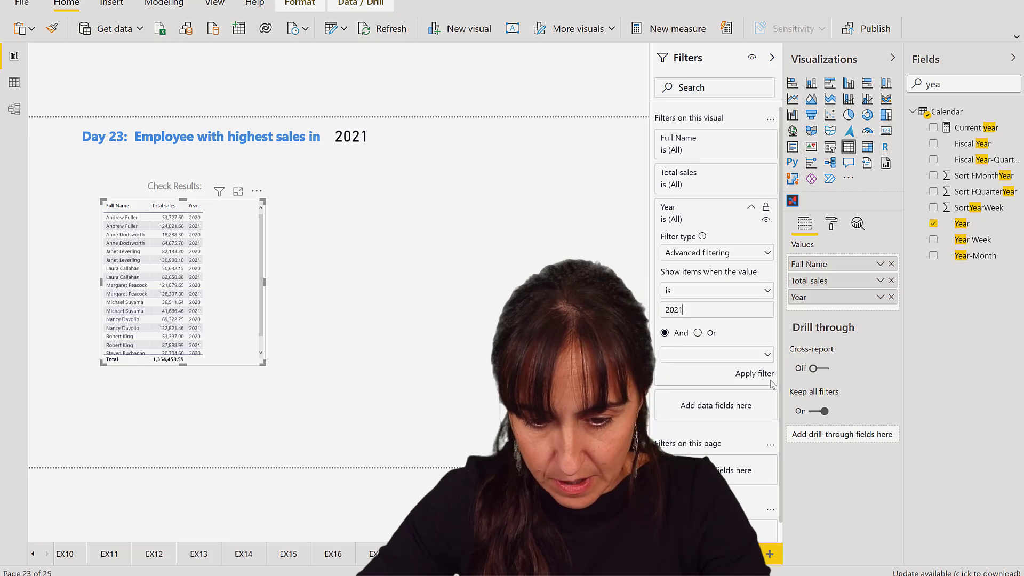
left_click(762, 374)
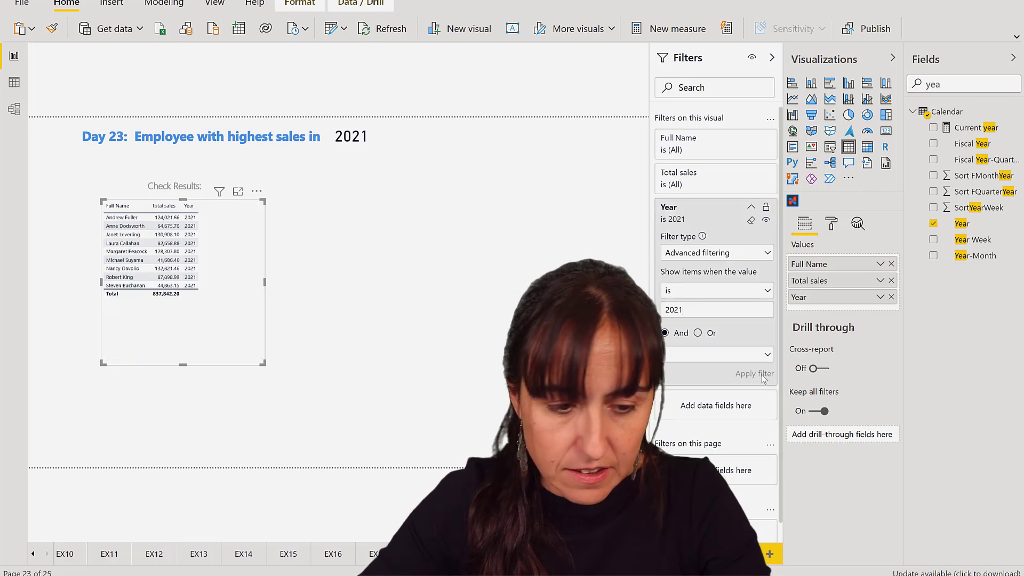
left_click(163, 206)
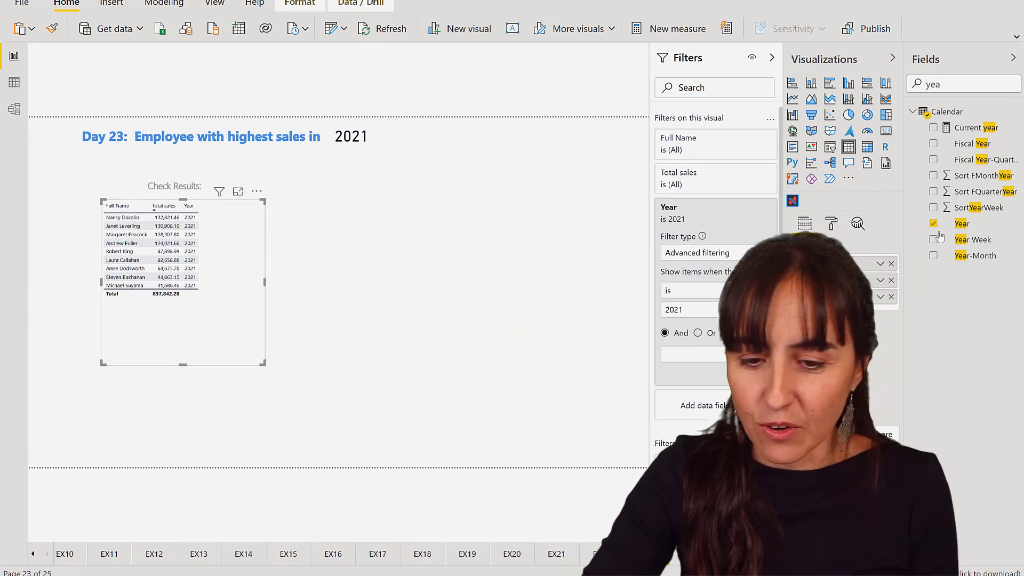
- Clear the field search and create a new measure in the Solutions table
double_click(934, 85)
key("BackSpace")
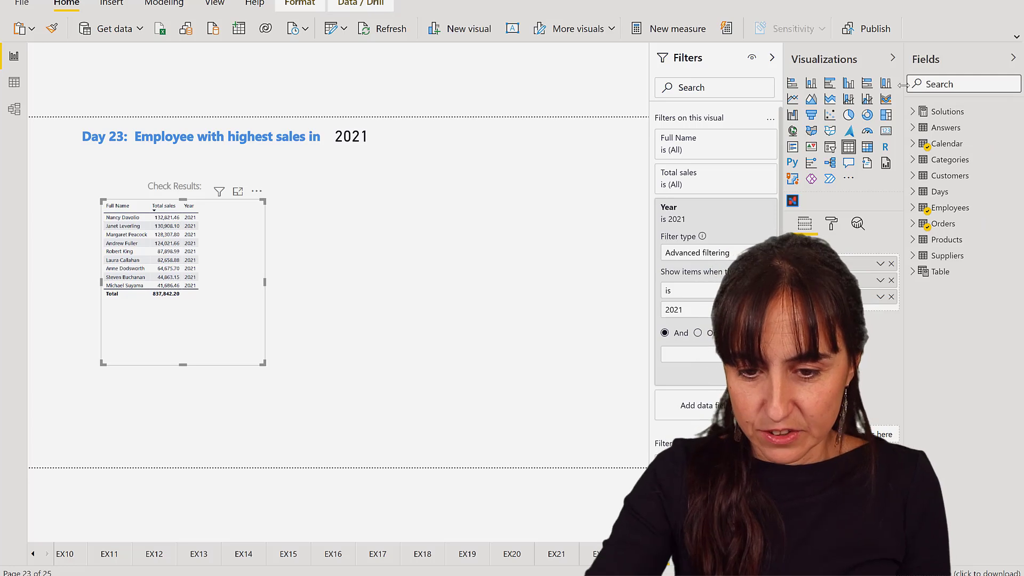
left_click(959, 113)
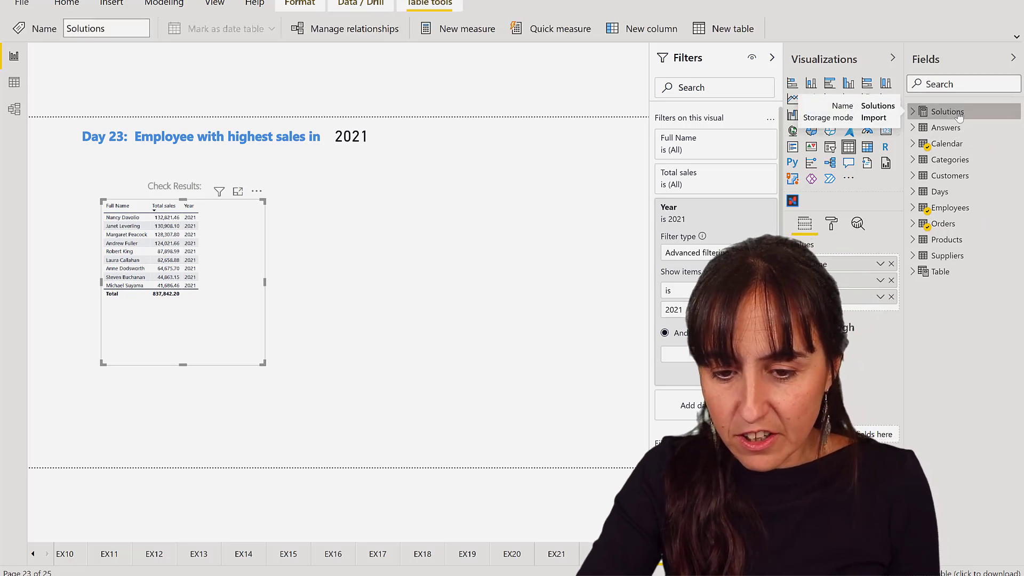
right_click(955, 112)
left_click(516, 83)
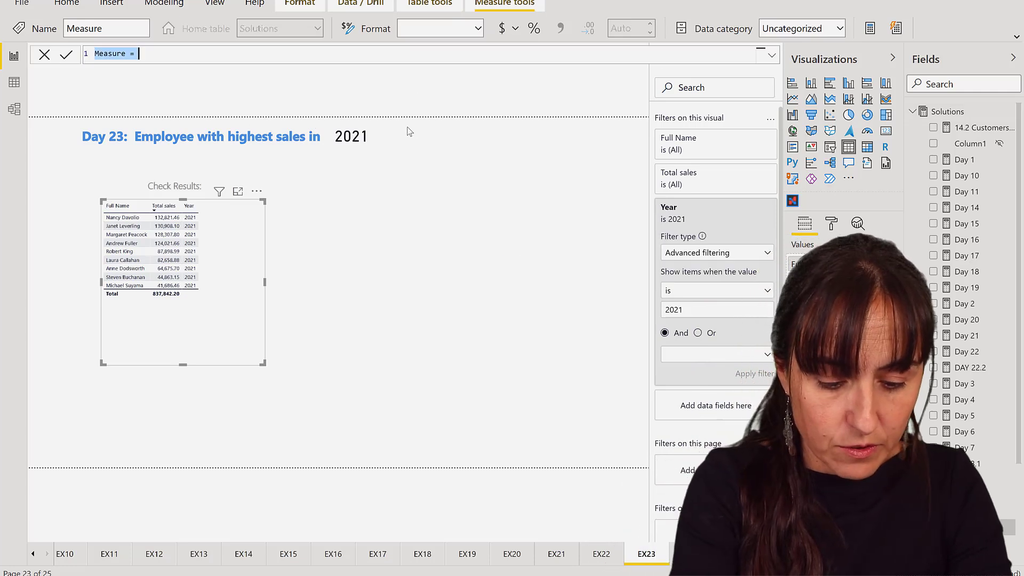
- Name the measure Day 23 and write VAR currentYear = YEAR(TODAY())
type("Day 23")
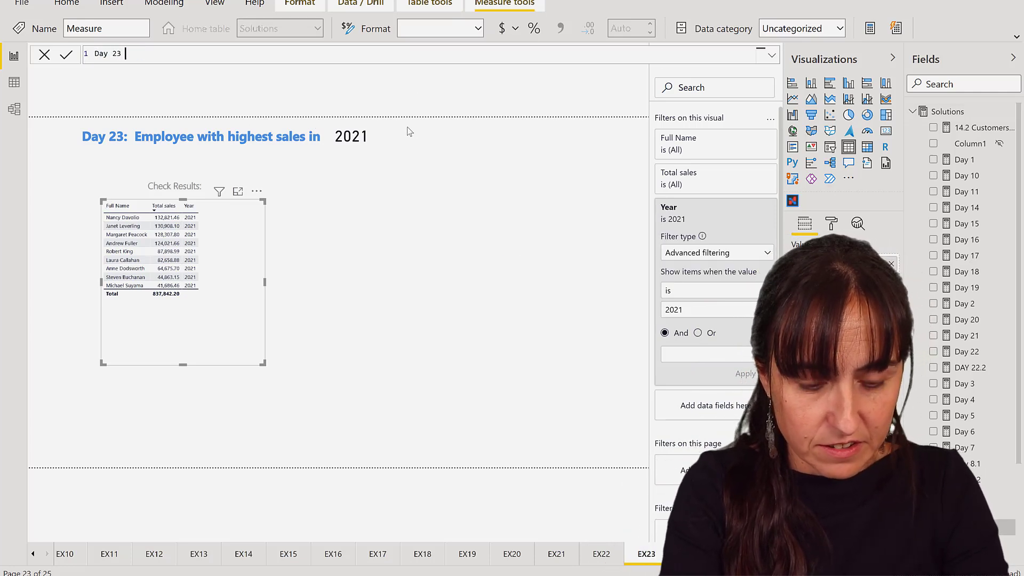
type(" =")
key("shift+Return")
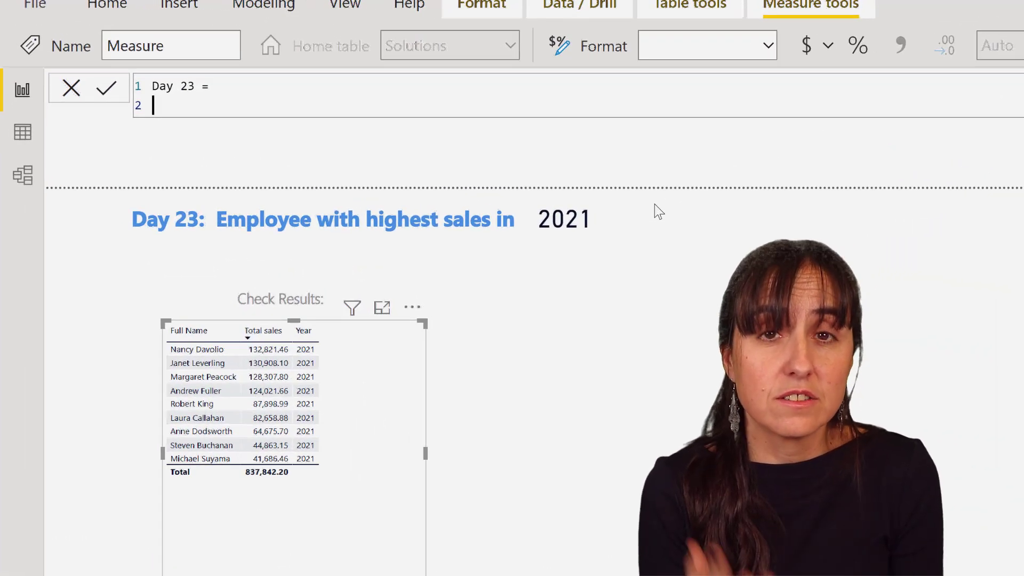
type("V")
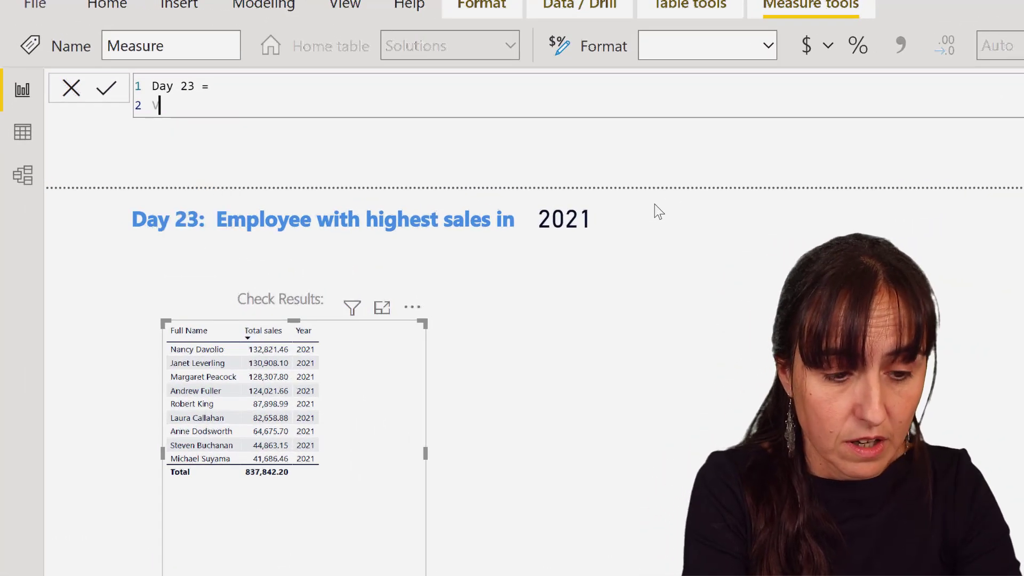
type("AR")
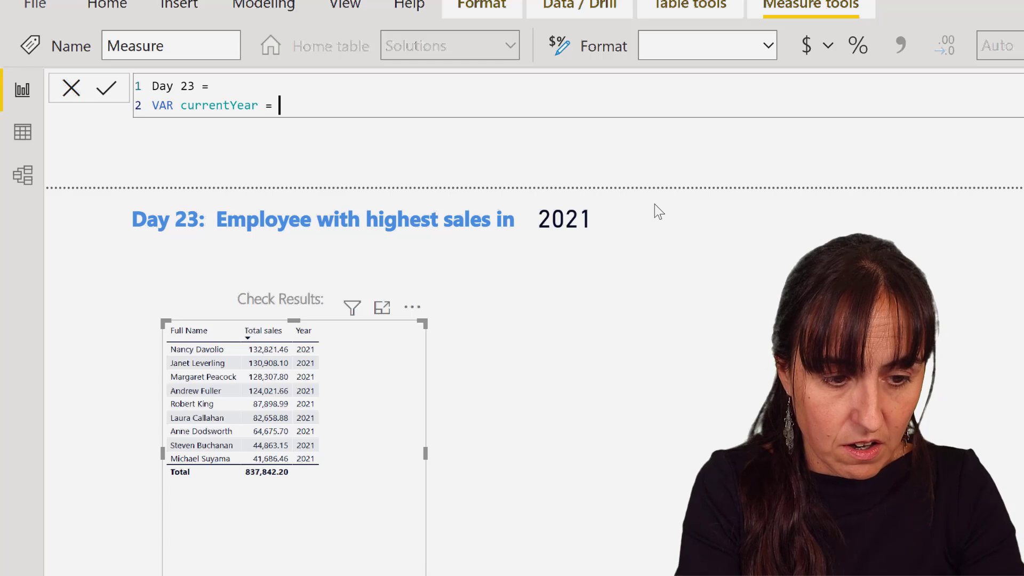
type("currentYear = yea")
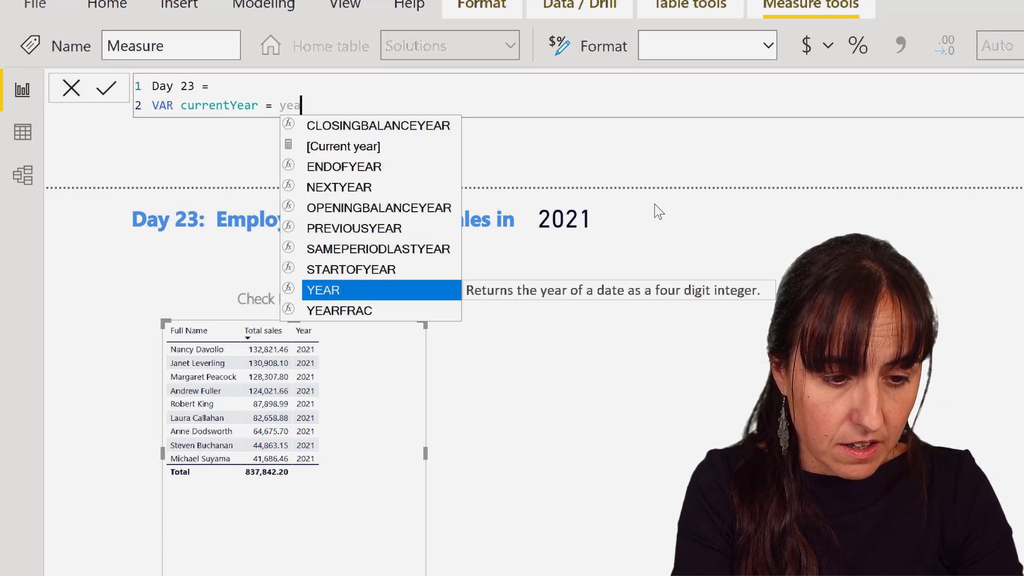
key("Tab")
type("tod")
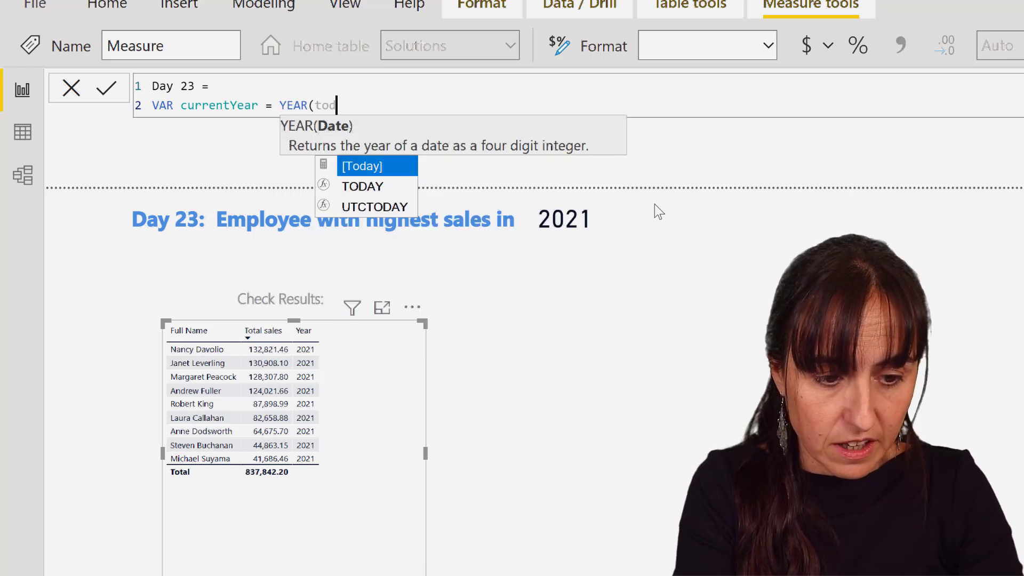
key("Tab")
type(")")
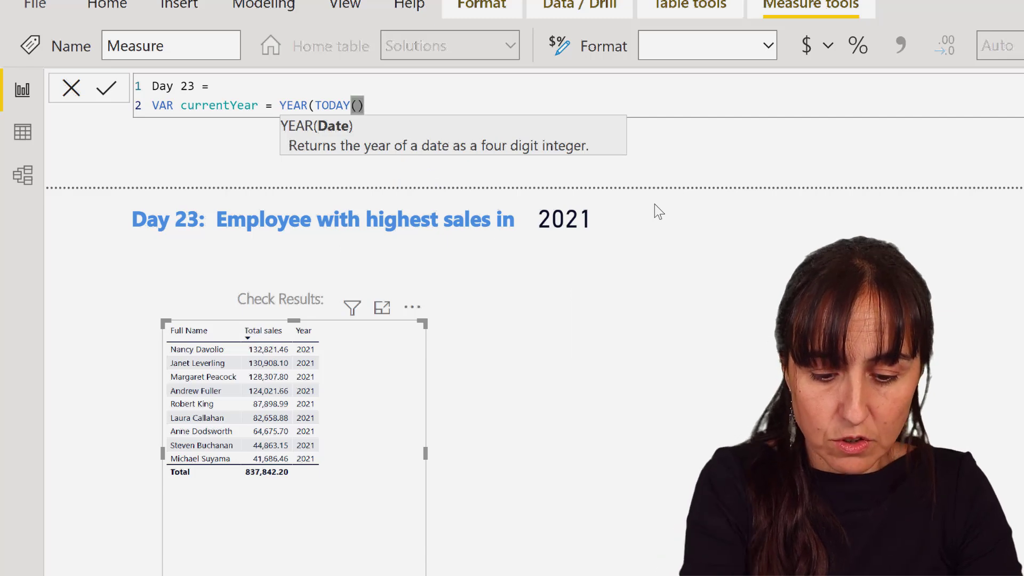
type(")")
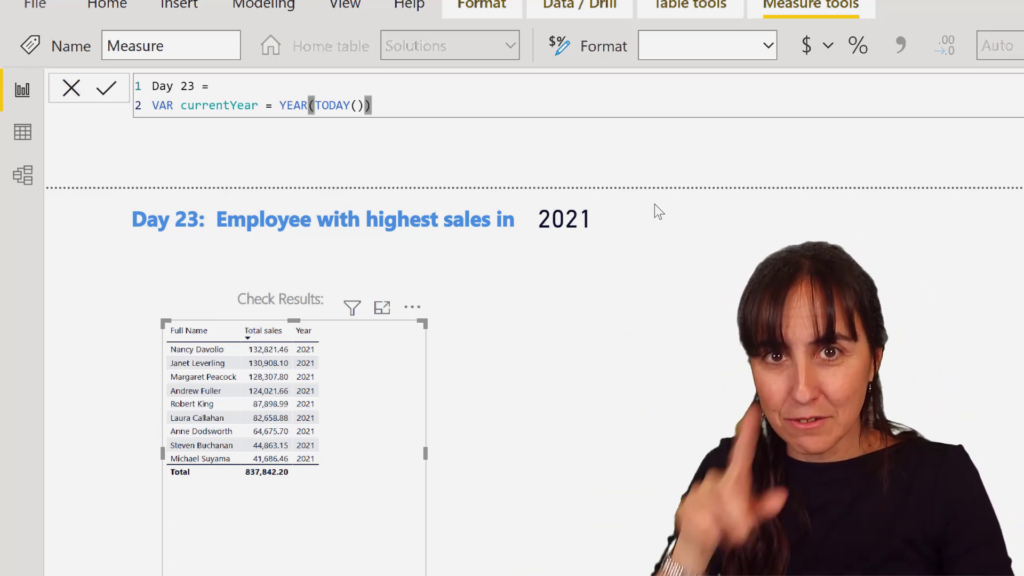
- Add a return line and start CALCULATE([Total sales] beneath it
key("shift+Return")
type("r")
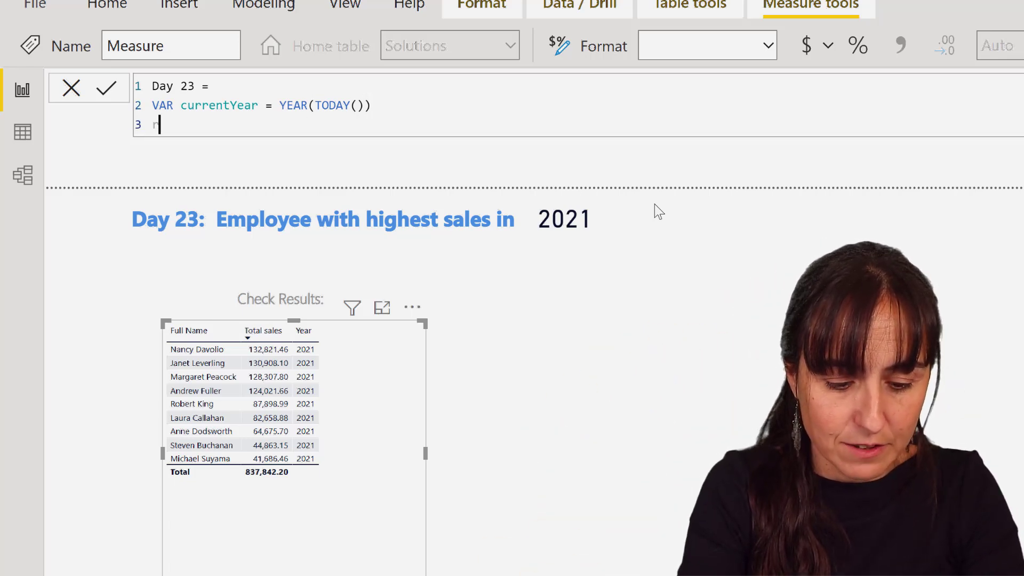
type("eturn")
key("shift+Return")
type("ca")
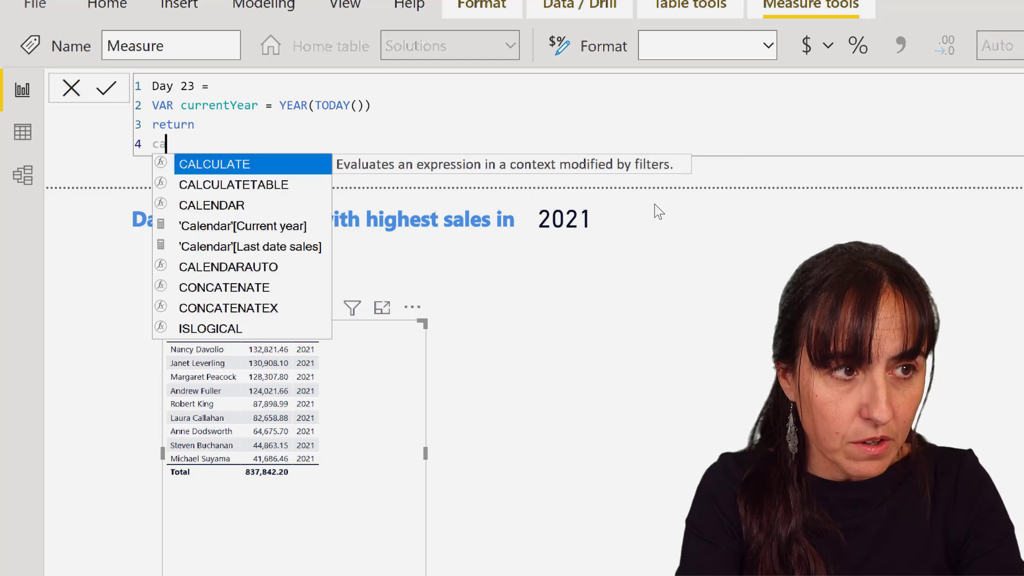
key("Tab")
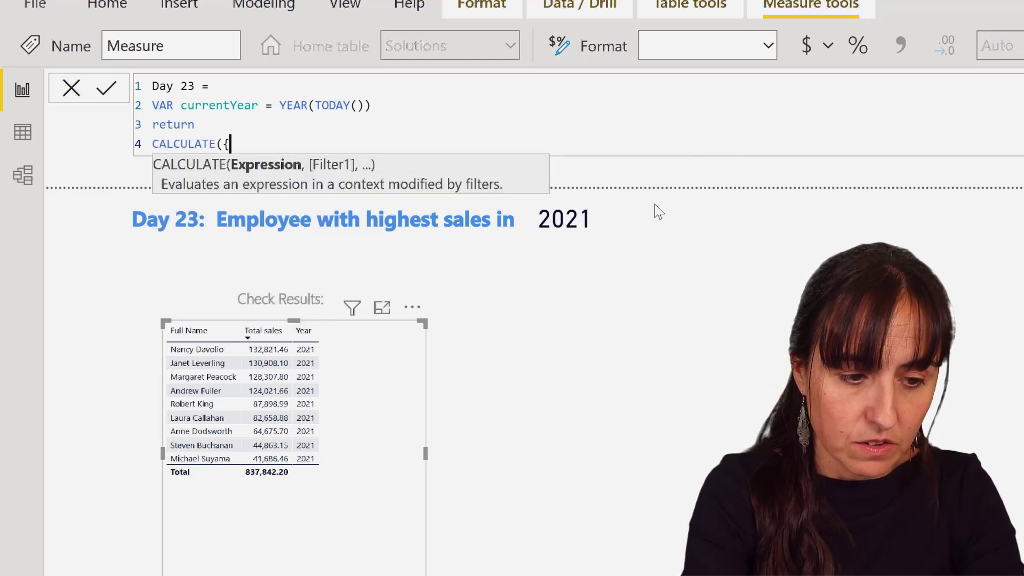
type("[Total s")
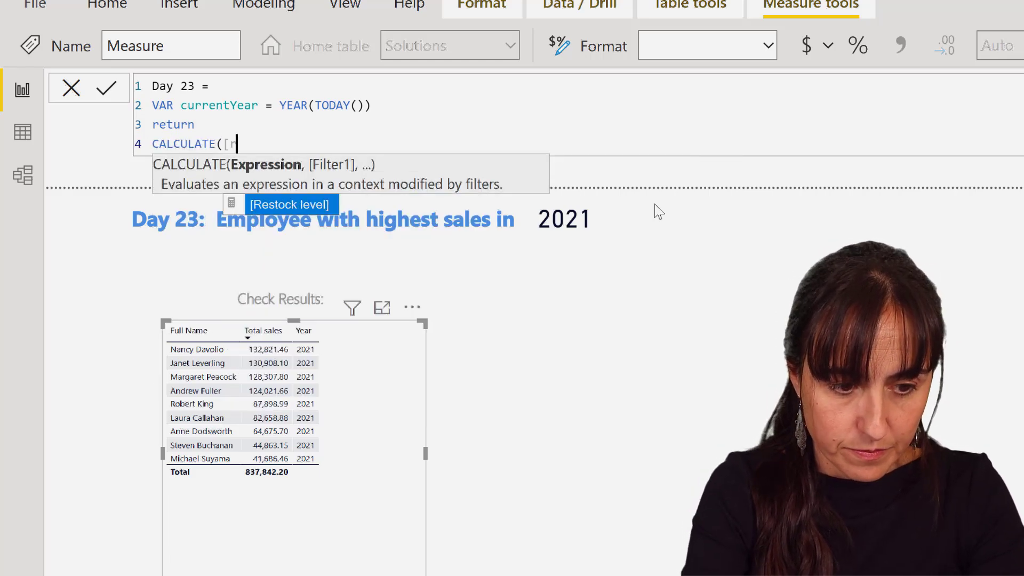
type("ale")
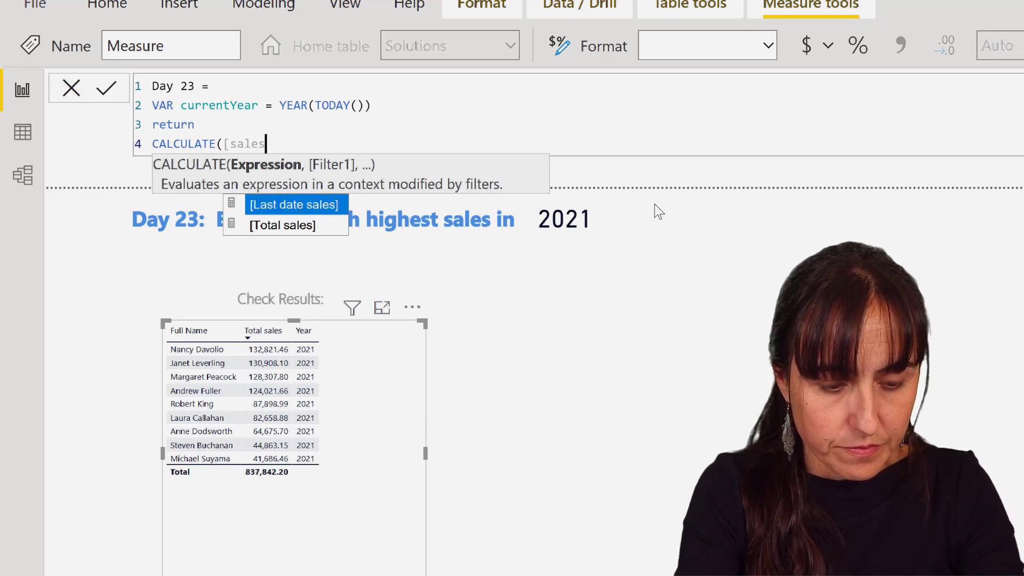
type("s")
key("Down")
key("Tab")
- Add the 'Calendar'[Year] column as the CALCULATE filter argument
type(", ")
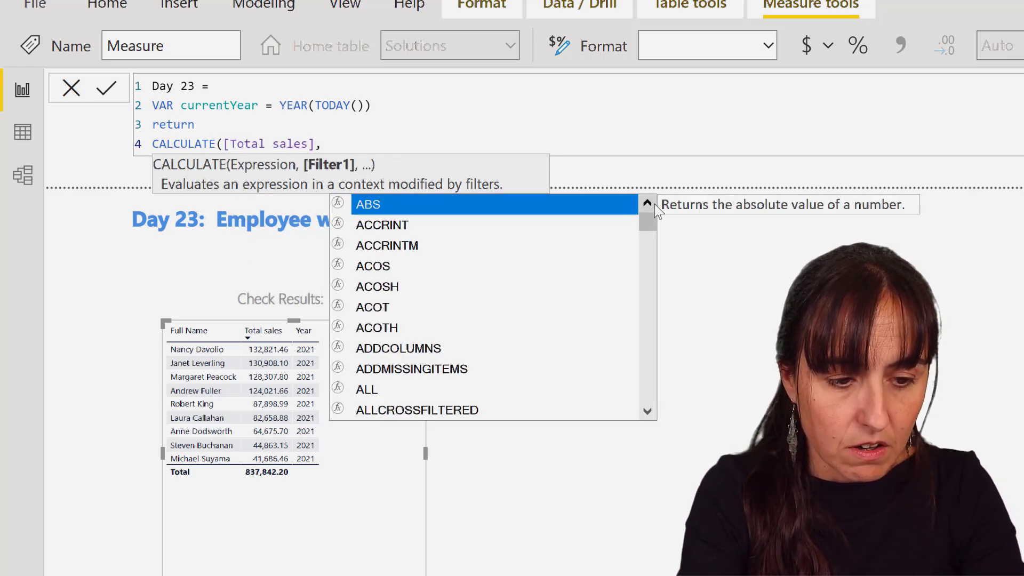
type("c")
key("BackSpace")
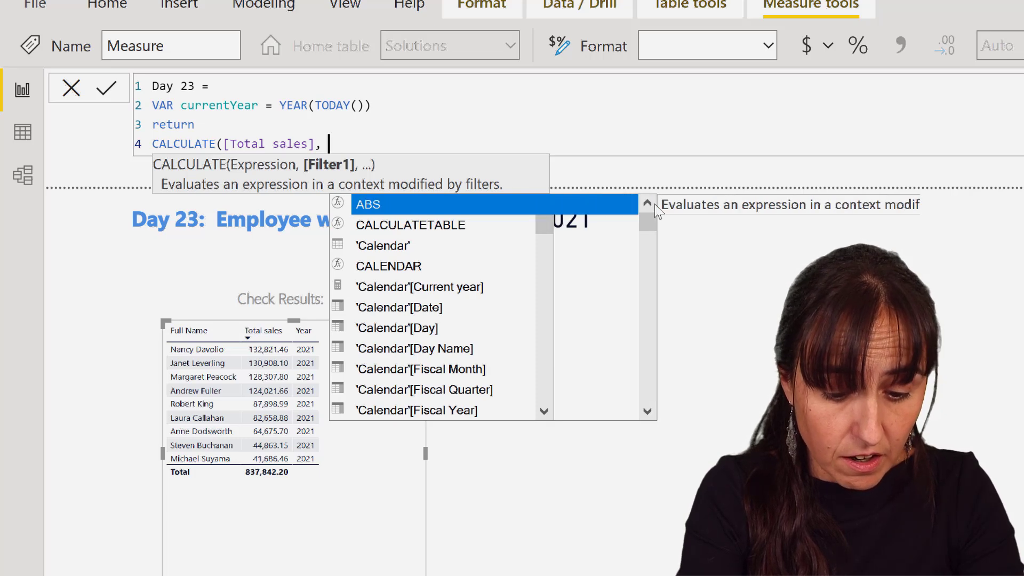
type("u")
key("BackSpace")
type("year")
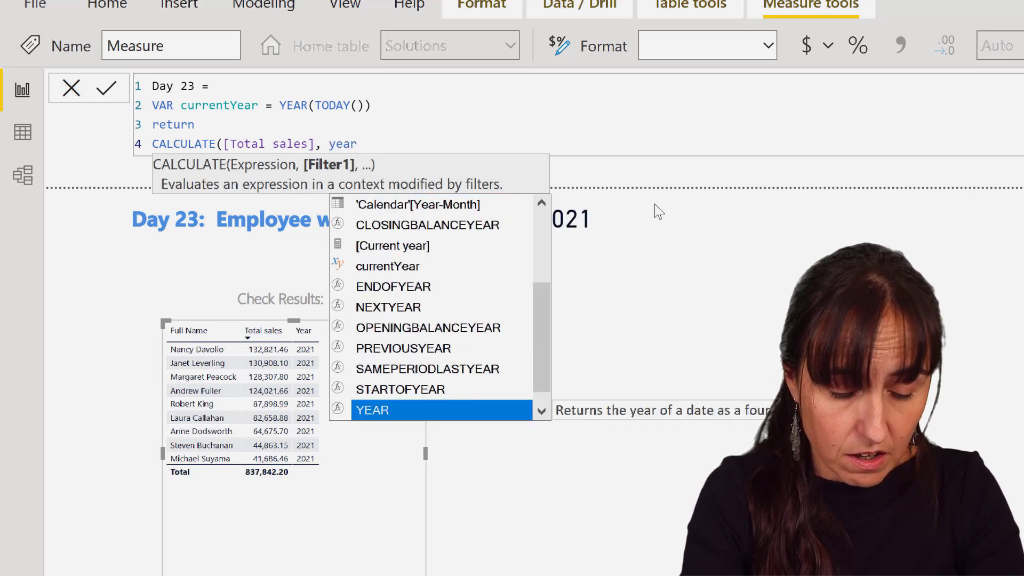
key("Up")
key("Up")
key("Up")
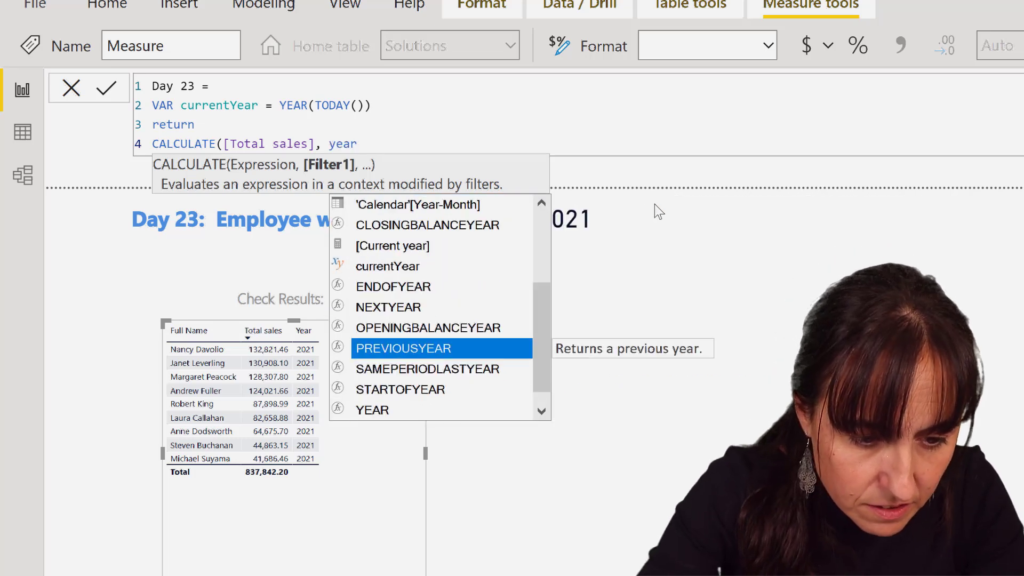
key("Up")
key("Up")
key("Up")
key("Up")
key("Up")
key("Up")
key("Up")
key("Up")
key("Up")
key("Up")
key("Down")
key("Tab")
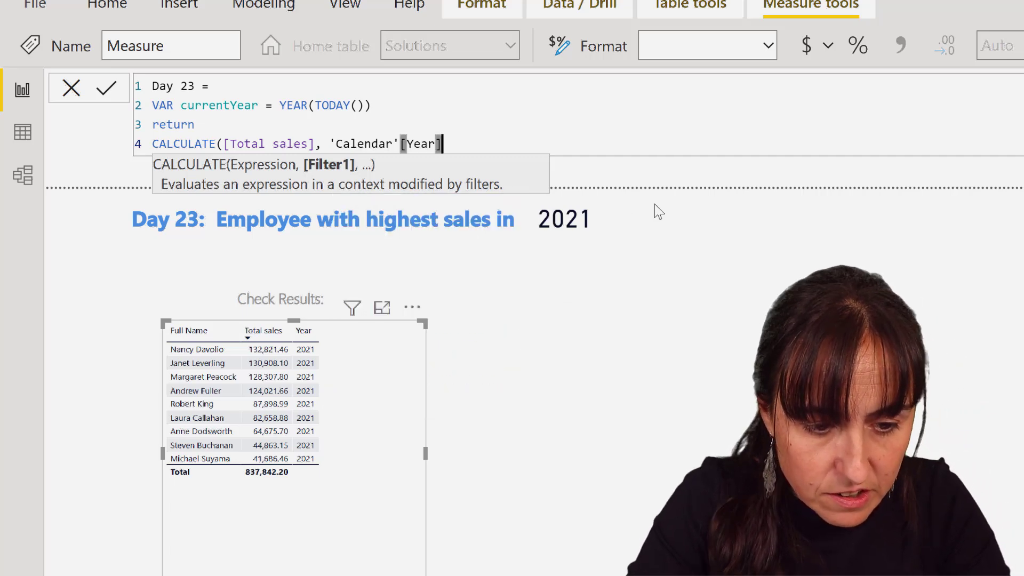
- Complete the filter as 'Calendar'[Year]=currentYear and close the CALCULATE parenthesis
type("=v")
key("BackSpace")
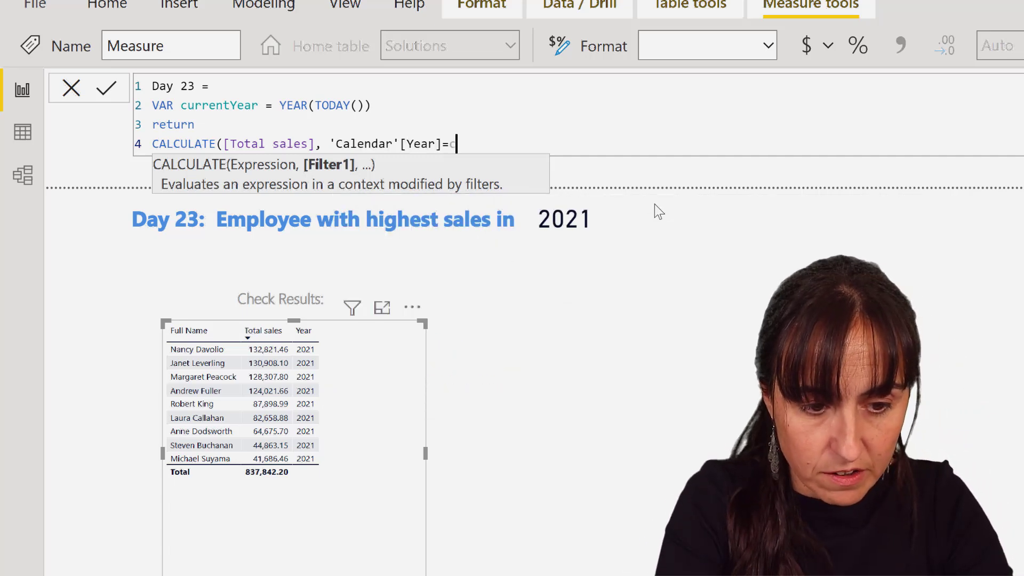
type("curr")
key("Down")
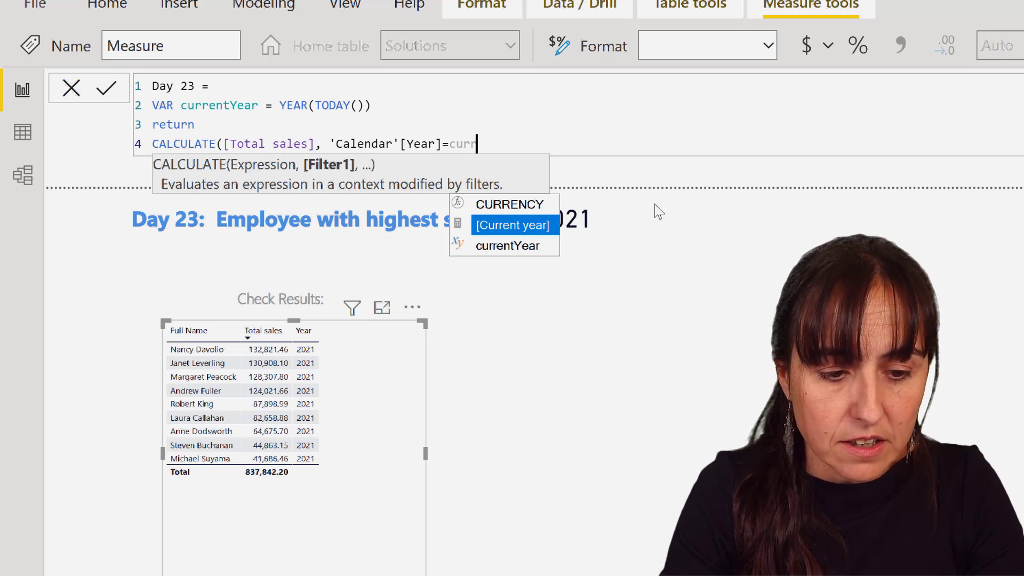
key("Down")
key("Tab")
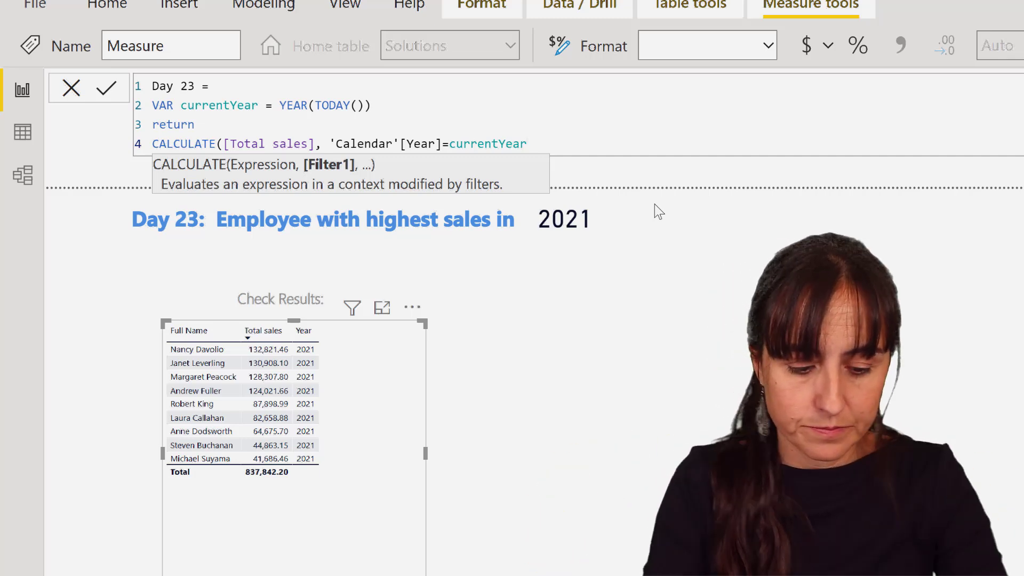
type(")")
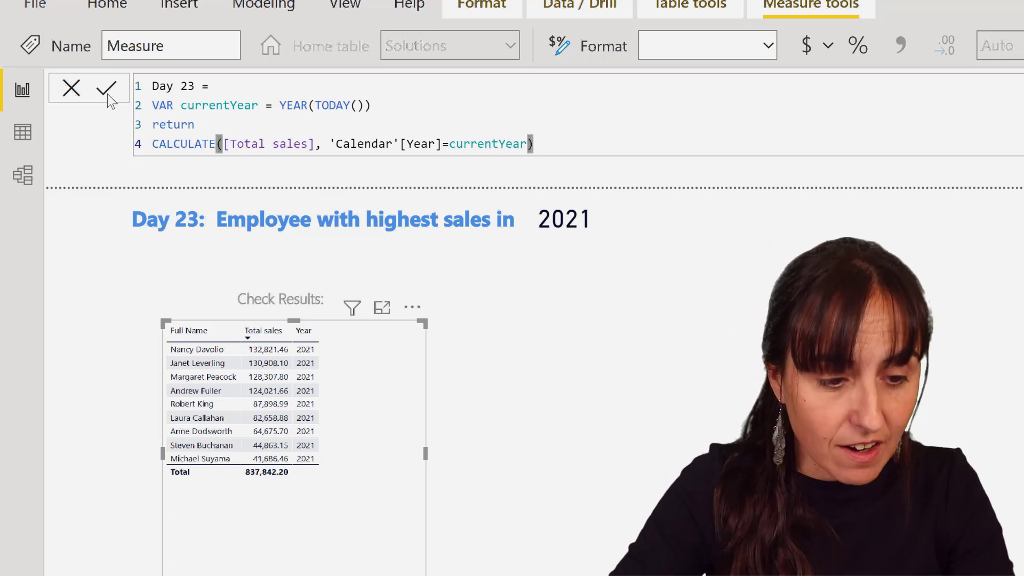
- Insert a TOPN(1, Employees, line after return in the Day 23 formula
left_click(246, 126)
key("Return")
type("Too")
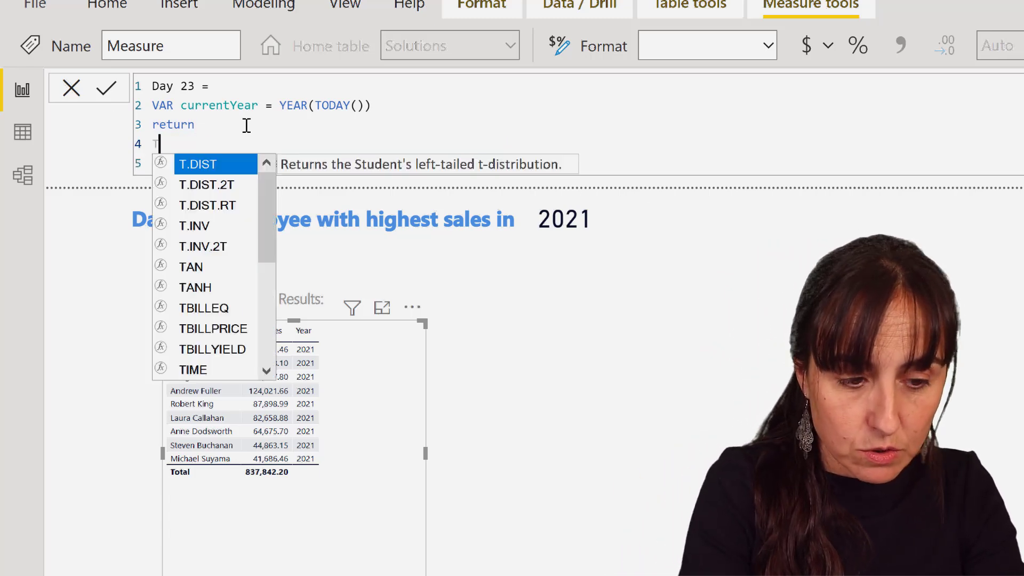
key("Tab")
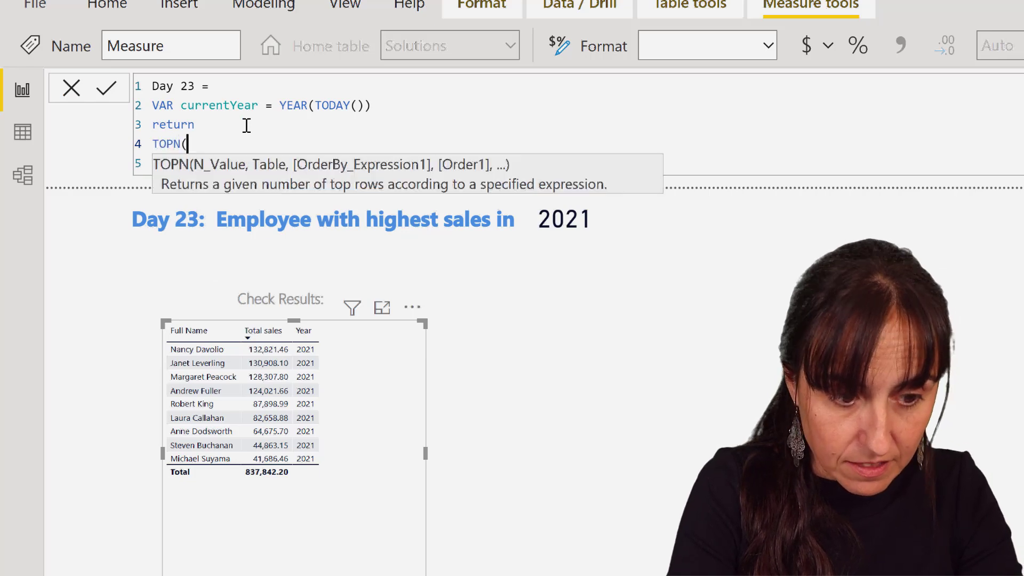
type("1, ")
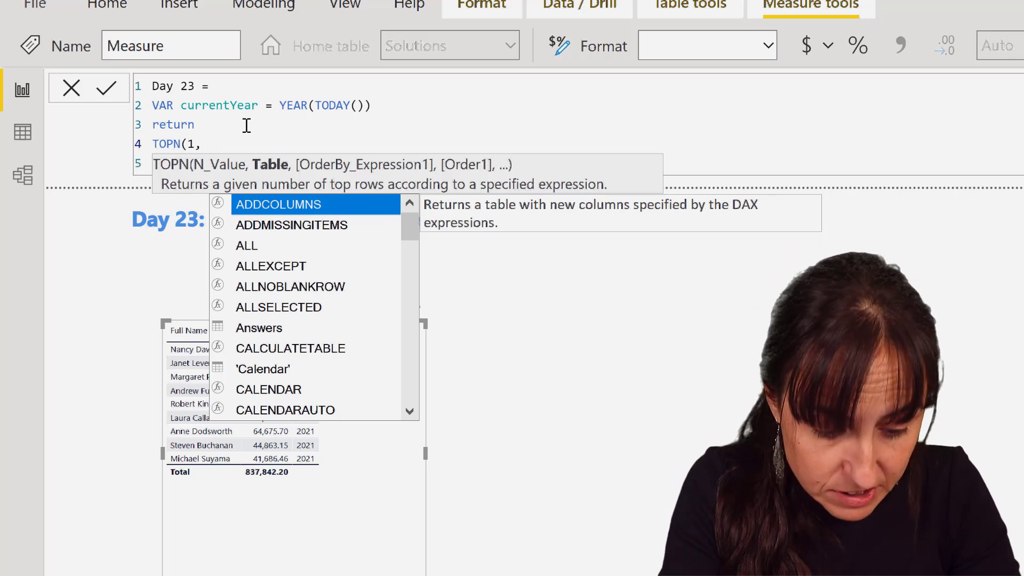
type("r")
key("BackSpace")
type("em")
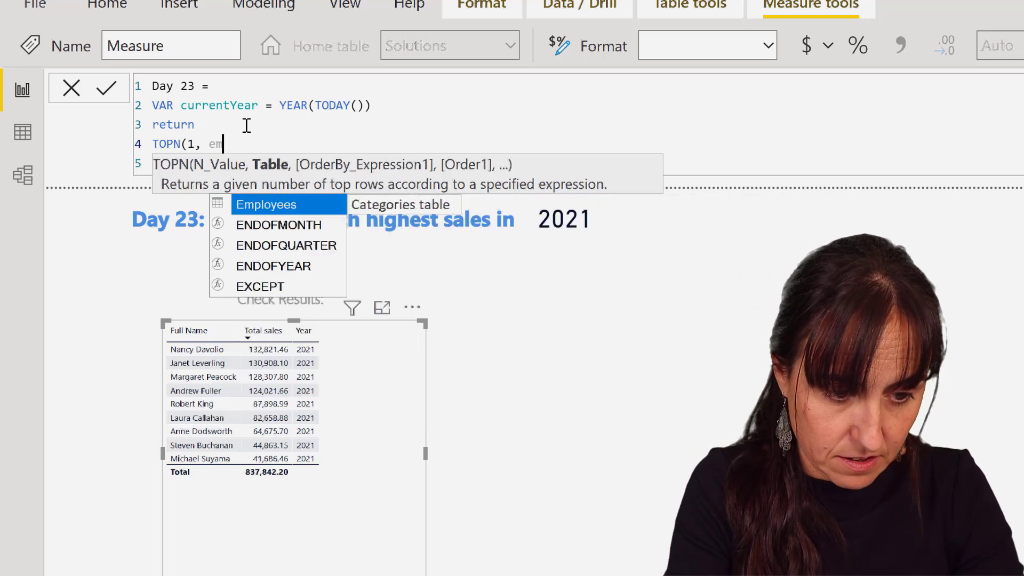
key("Tab")
- Paste the year-filtered CALCULATE as TOPN's order expression, add DESC, and commit the measure
type(",")
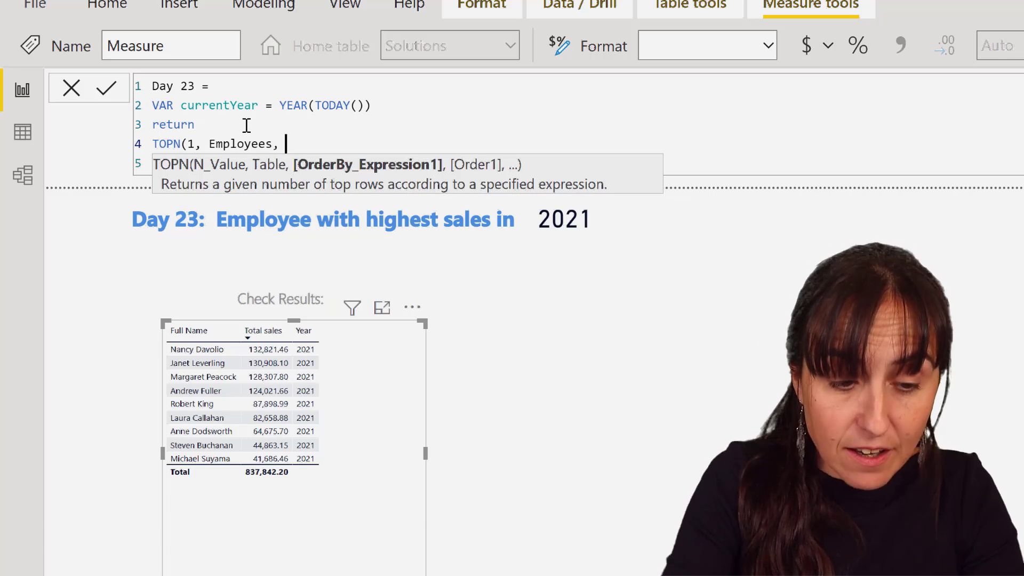
type("CALCULATE([Total sales], 'Calendar'[Year]=currentYear)")
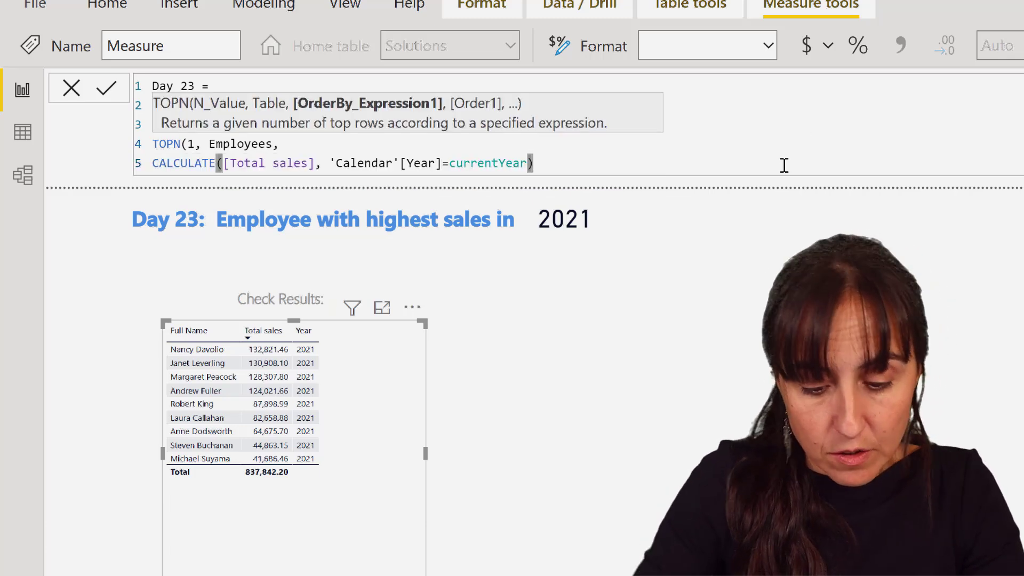
type(",")
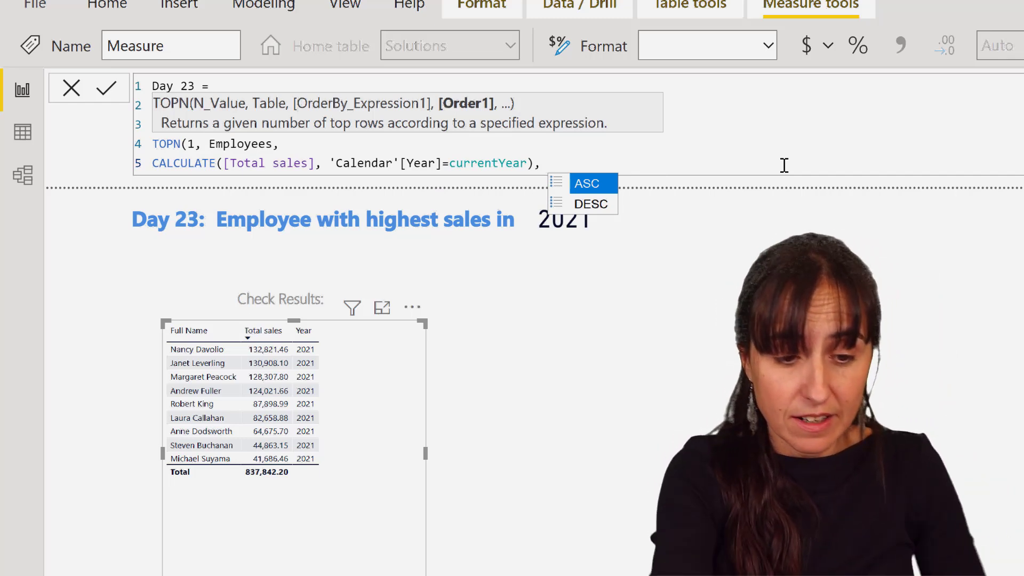
key("Down")
key("Tab")
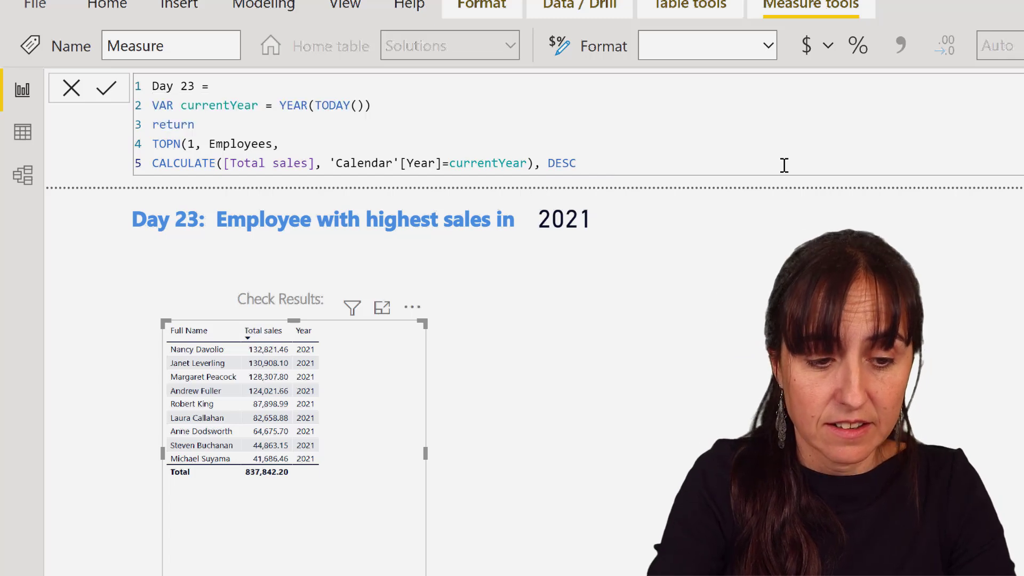
type(")")
key("Return")
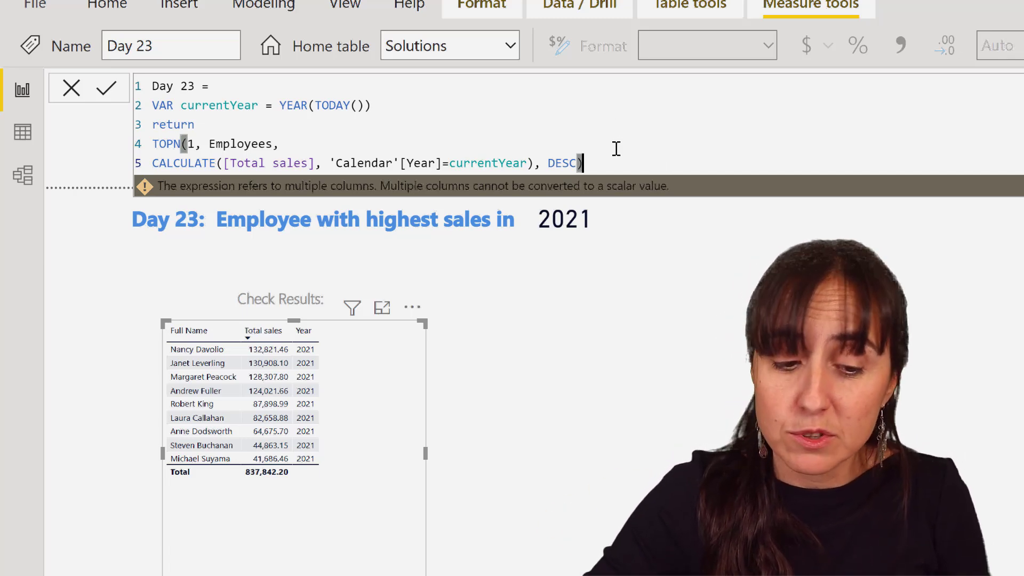
- Copy the TOPN expression and paste it into a new calculated table in Data view
left_click_drag(583, 163, 132, 161)
key("ctrl+c")
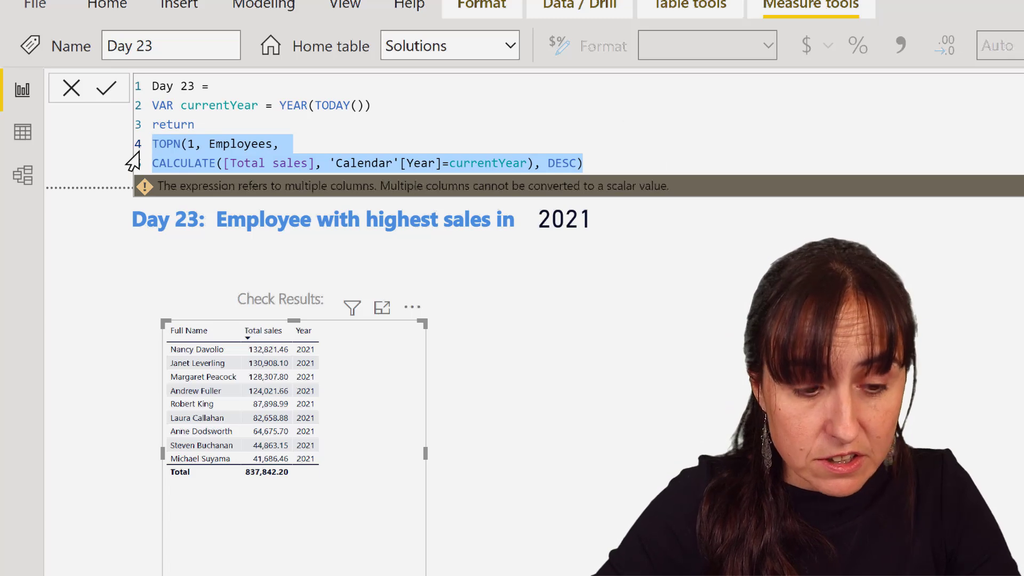
left_click(25, 134)
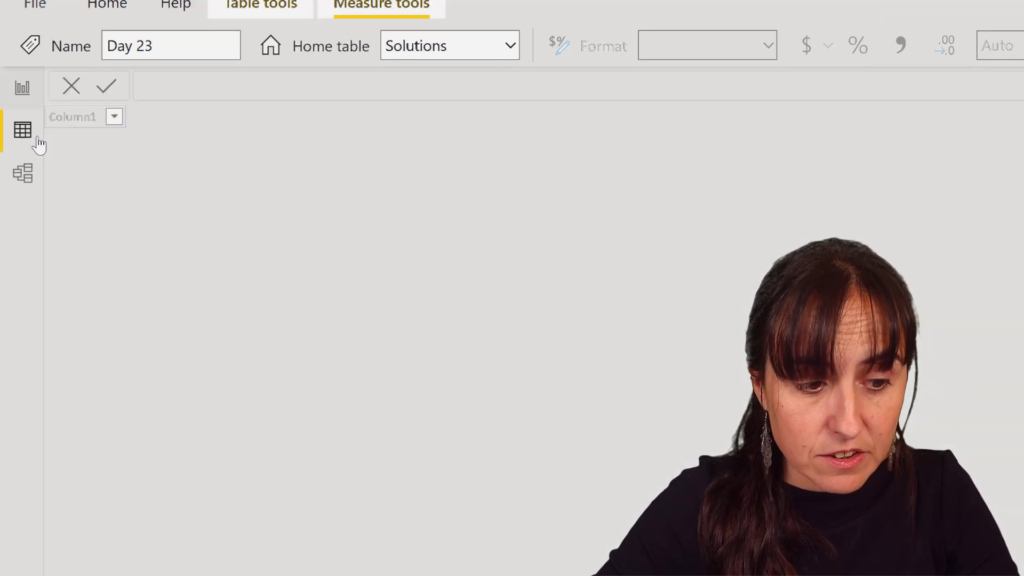
left_click(256, 7)
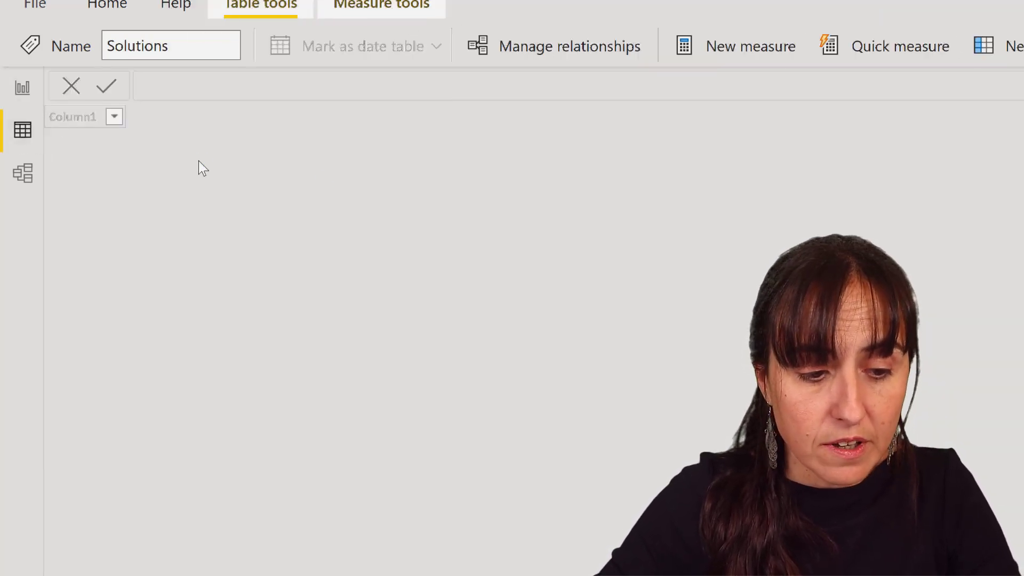
left_click(270, 81)
key("Return")
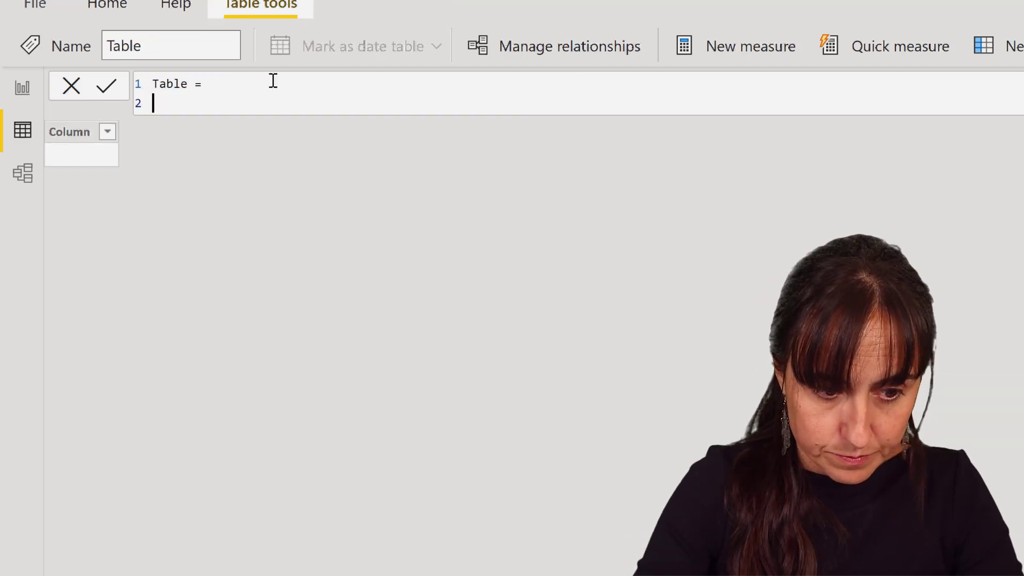
key("ctrl+v")
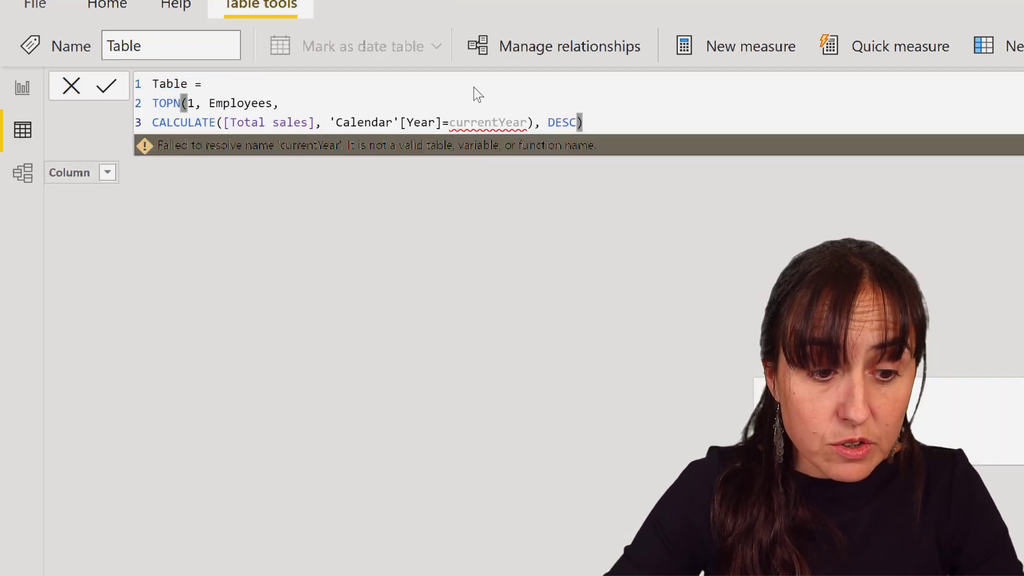
- Replace currentYear with 2021 in the calculated table formula and commit it
left_click(23, 88)
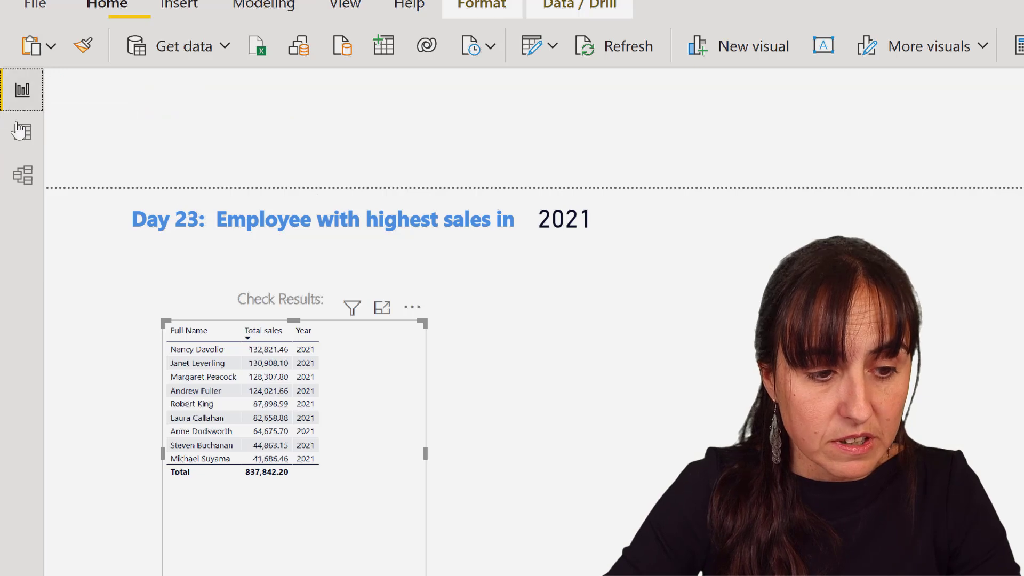
left_click(22, 132)
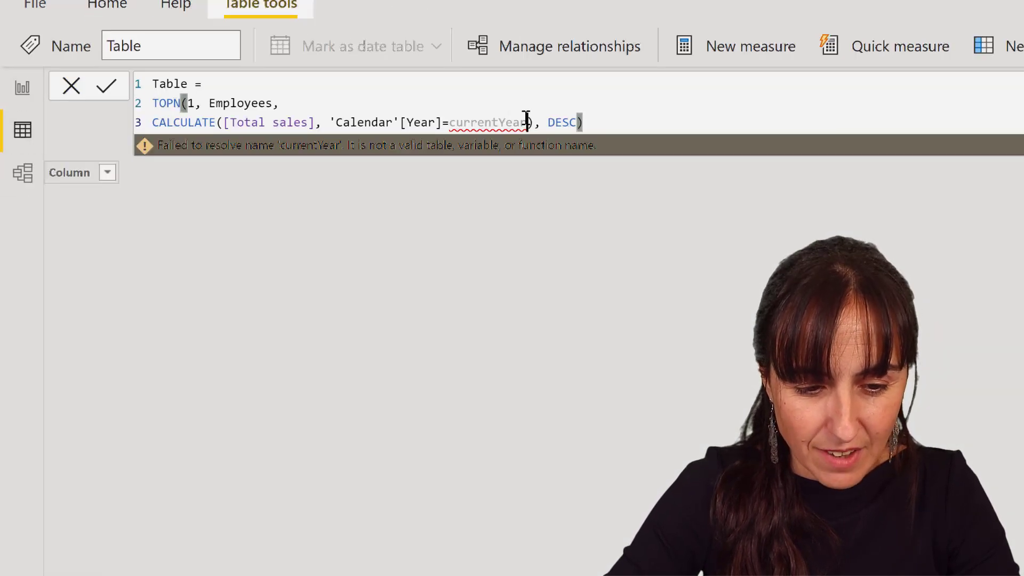
left_click_drag(527, 119, 455, 119)
type("2021")
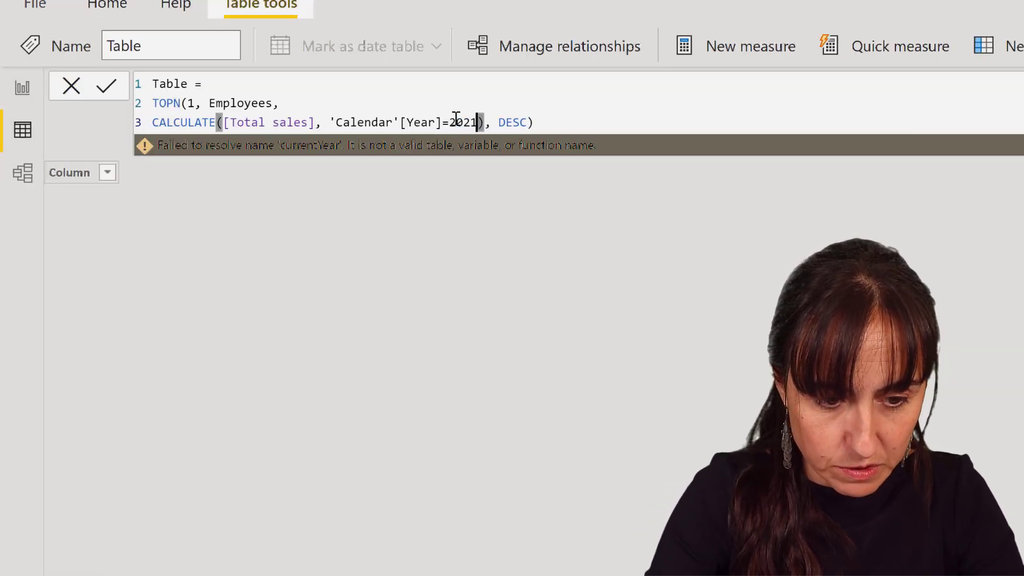
key("Return")
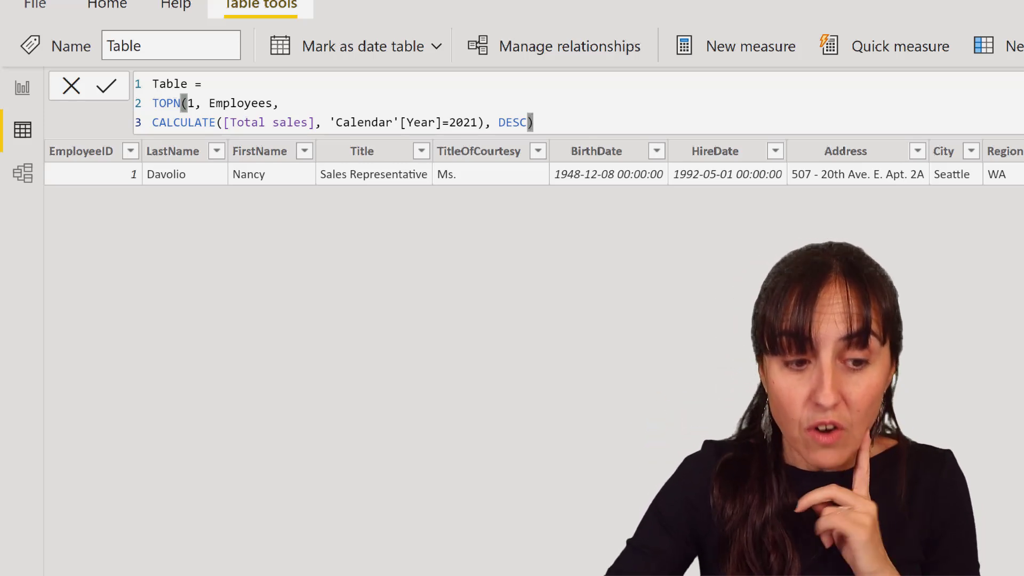
- Insert CALCULATE(SELECTEDVALUE( on a new line after return in Day 23
left_click(22, 88)
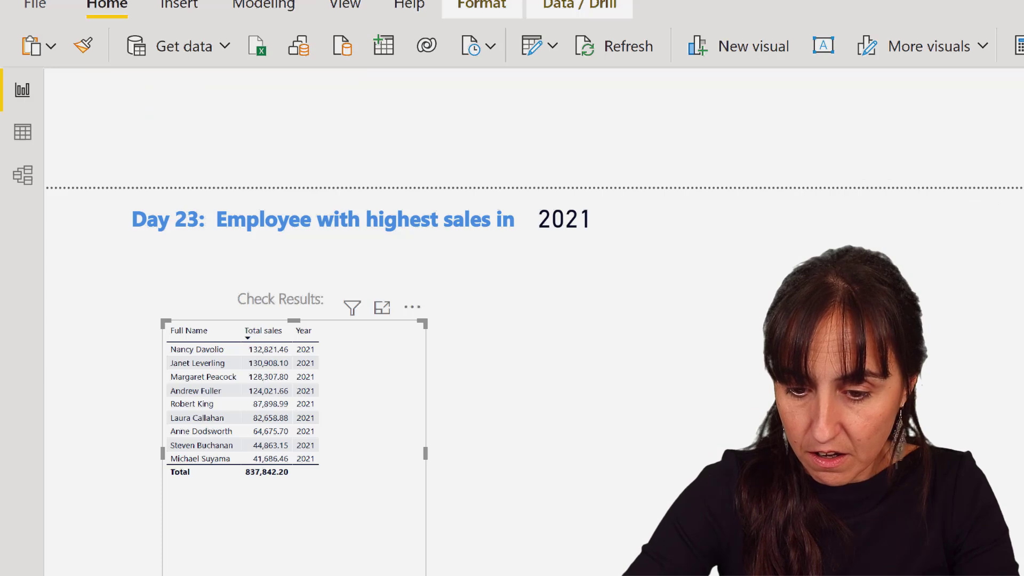
left_click(247, 119)
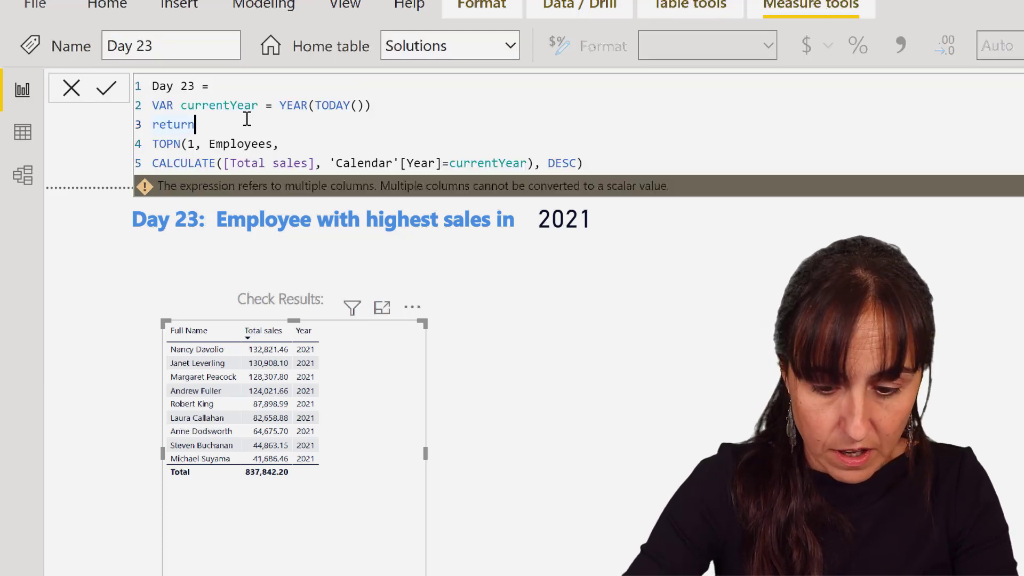
key("Return")
type("CALCULATE(s")
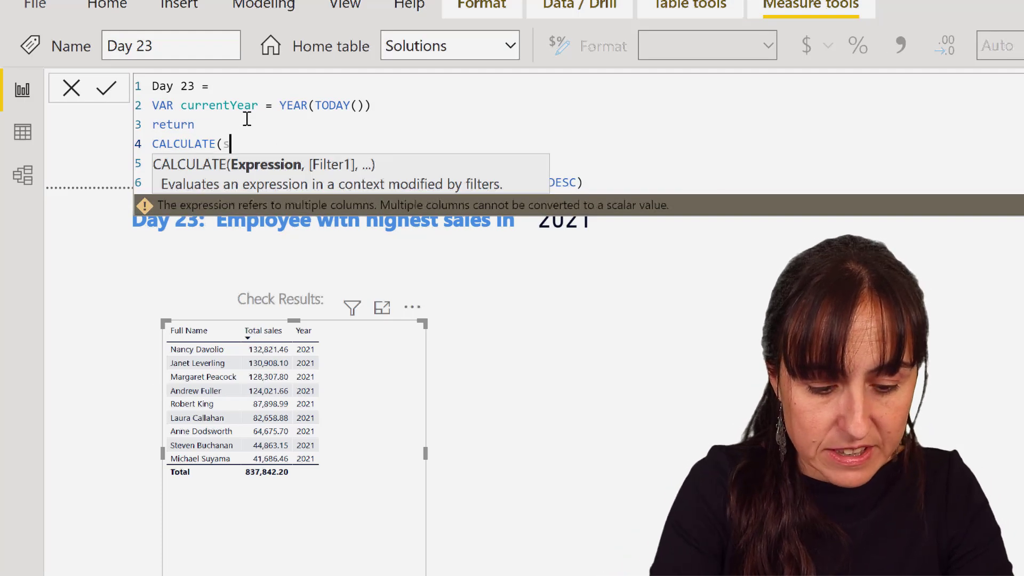
type("eel")
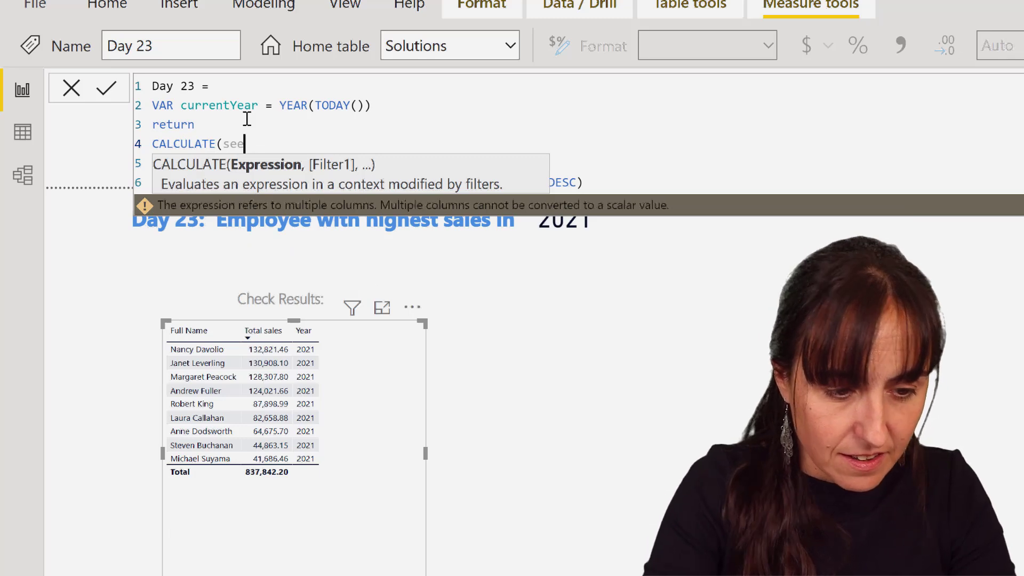
key("BackSpace")
key("BackSpace")
type("el")
key("Down")
key("Down")
key("Down")
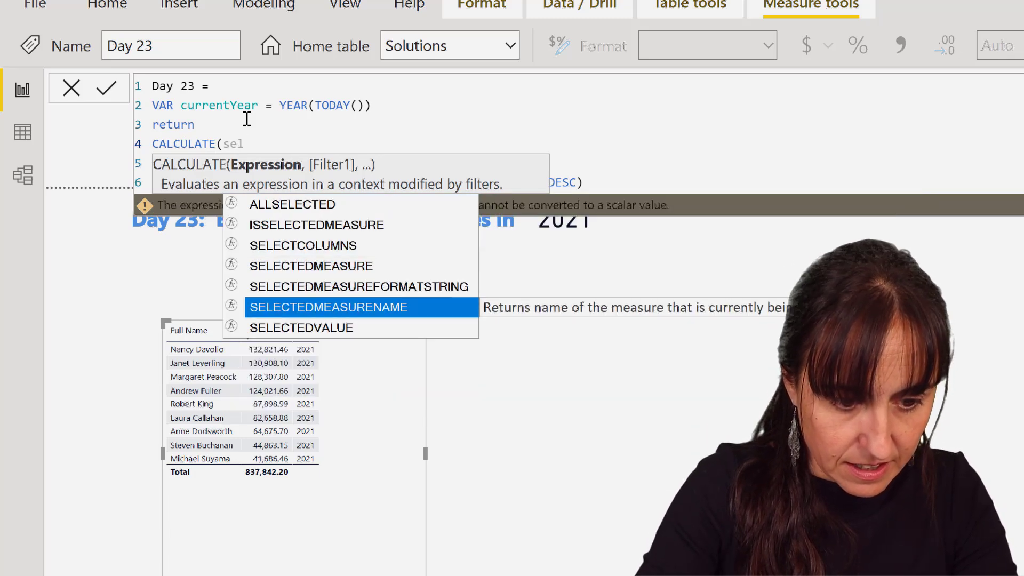
key("Down")
key("Tab")
- Complete SELECTEDVALUE(Employees[Full Name]), before TOPN and remove the stray ABS( insertion
type("fu")
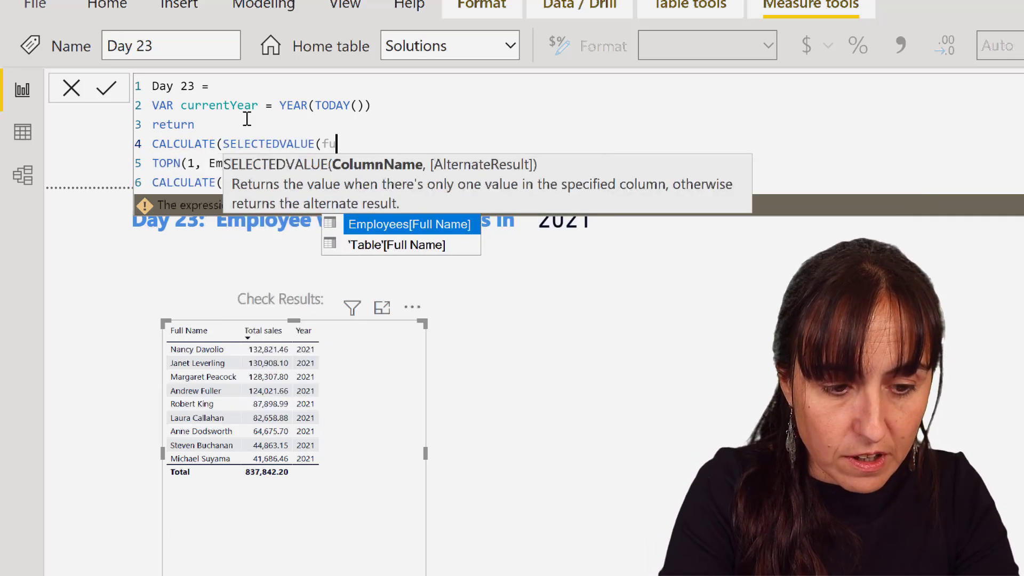
type("l")
key("Tab")
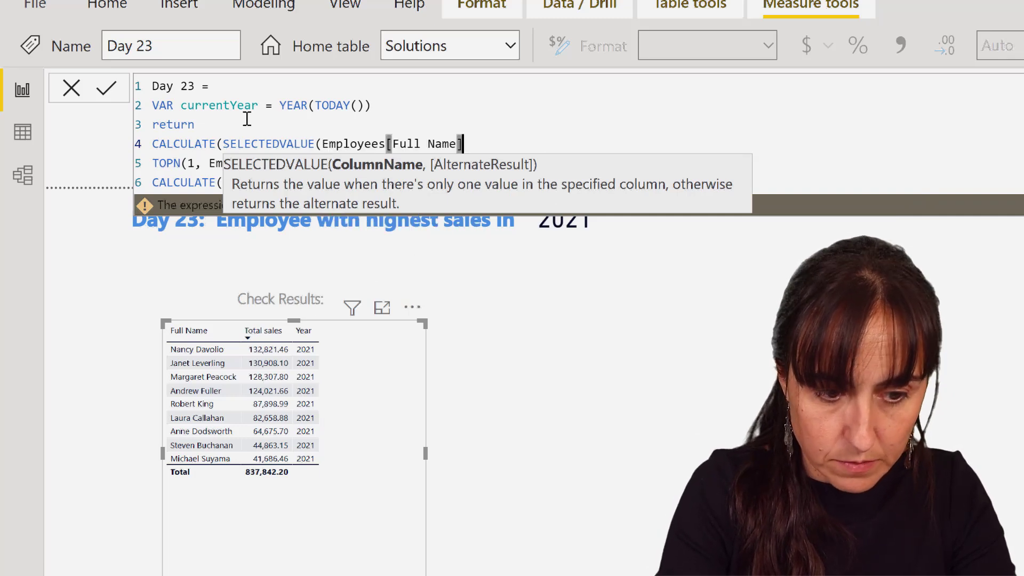
type("),")
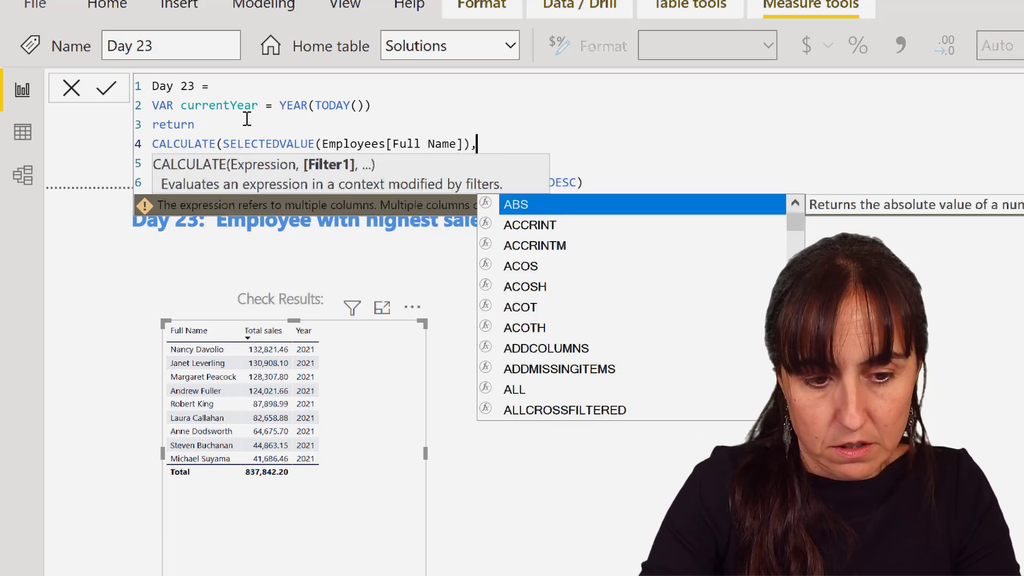
key("Return")
key("BackSpace")
key("BackSpace")
key("BackSpace")
key("BackSpace")
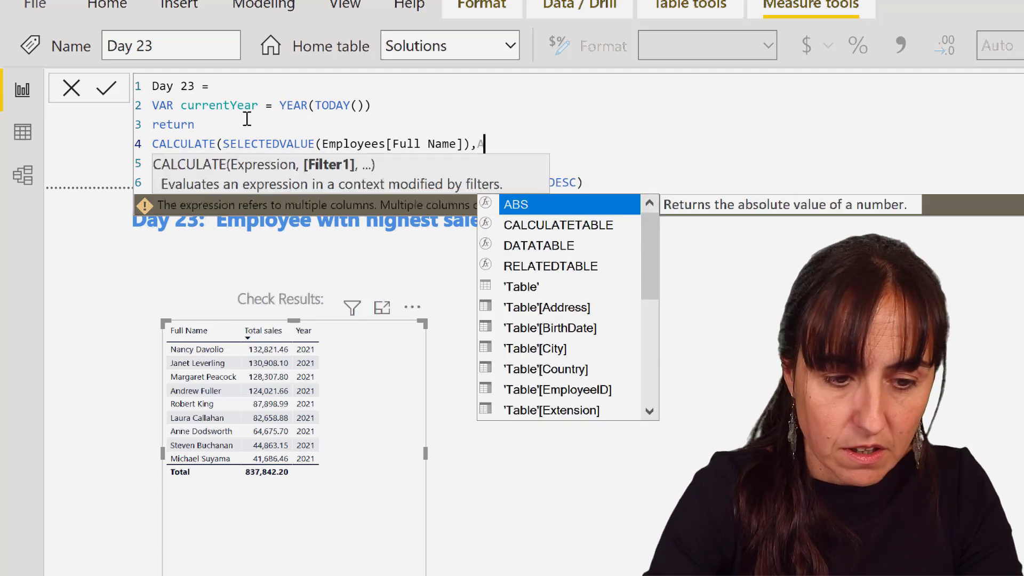
left_click(835, 173)
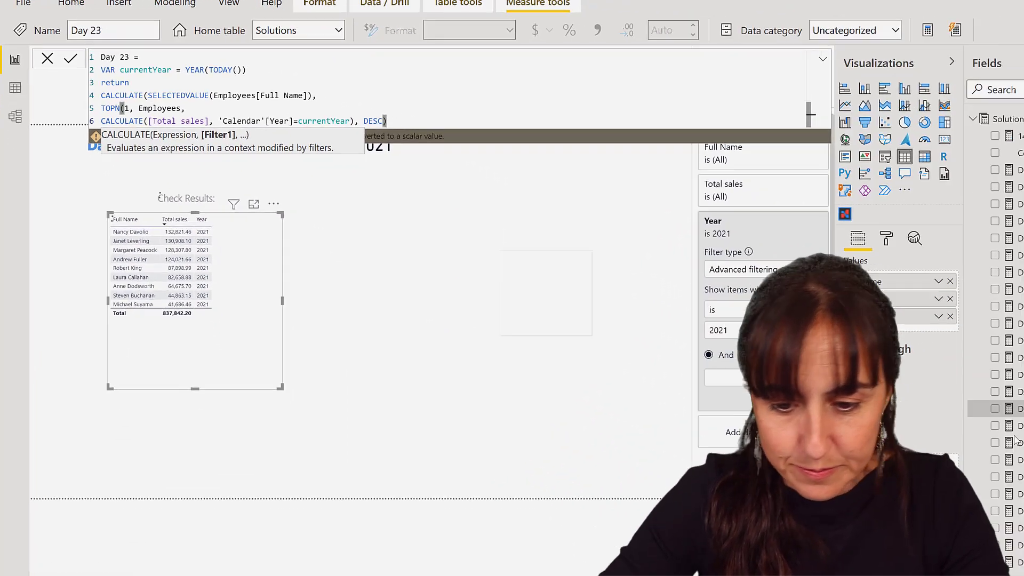
- Commit Day 23 and show it as a card beside the table, made wider and shorter
key("Return")
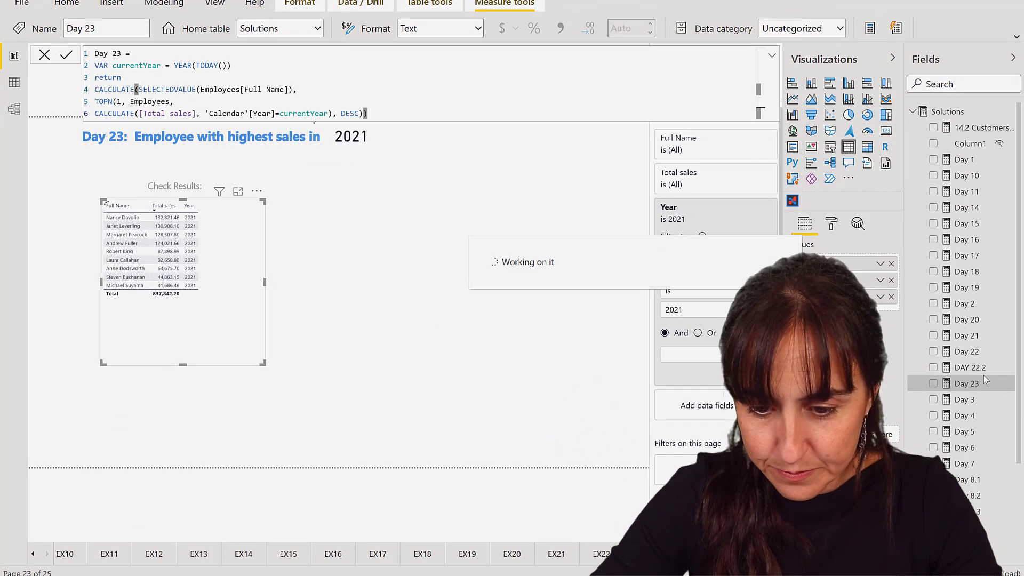
left_click_drag(986, 380, 434, 286)
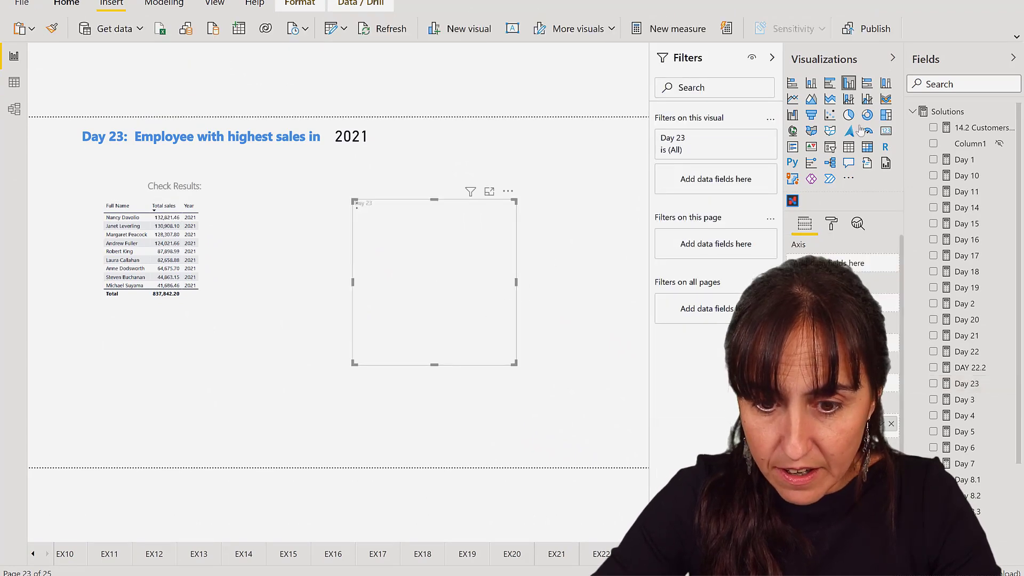
left_click(886, 131)
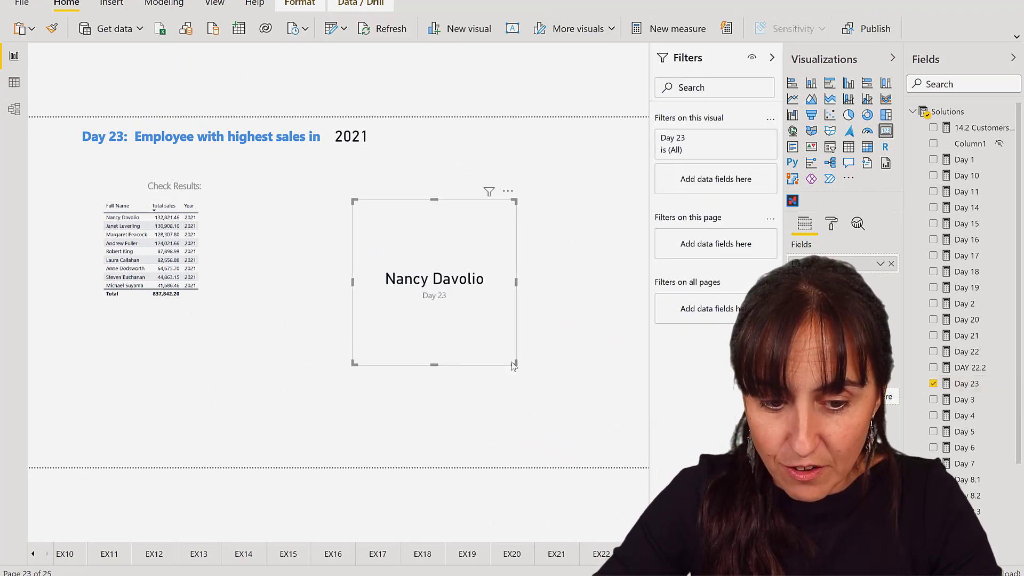
left_click_drag(513, 365, 532, 323)
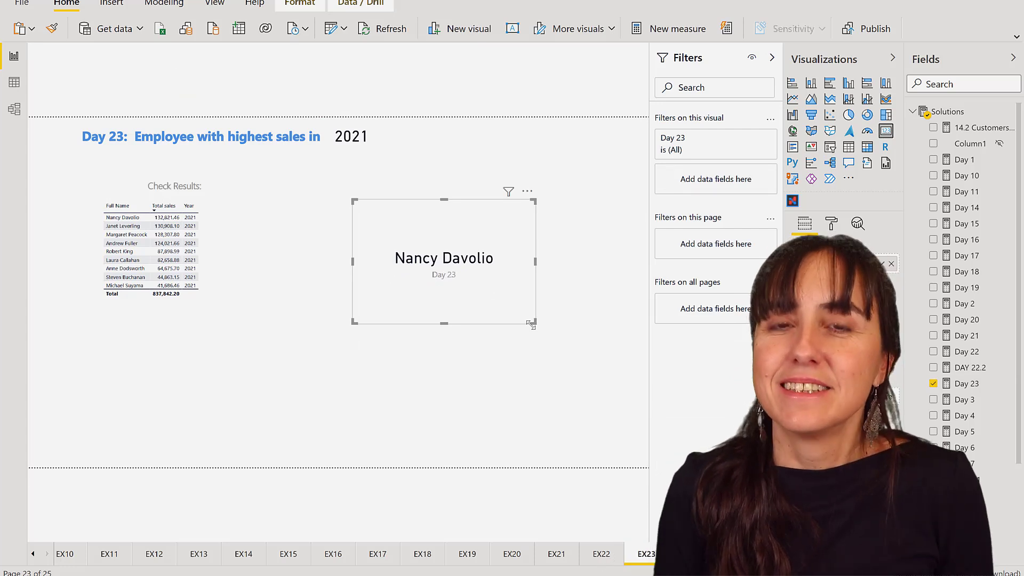